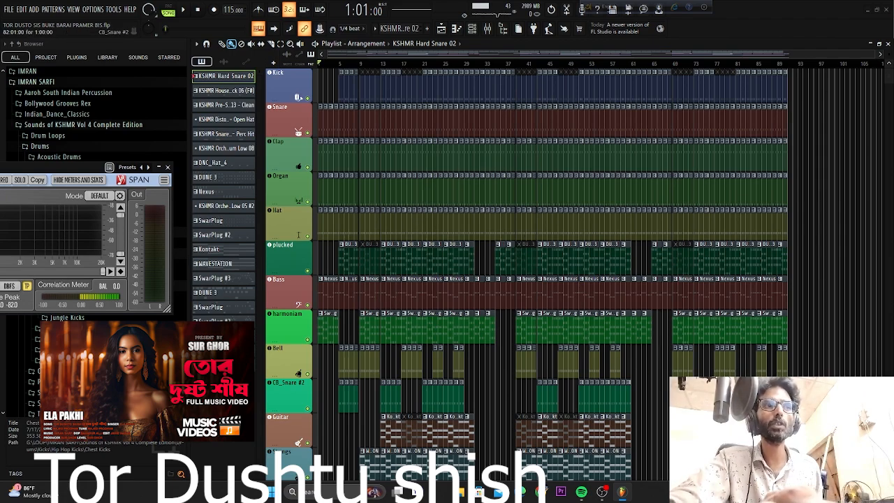
# - Solo the Kick track in the playlist and play it from just before bar 5
pyautogui.scroll(-7, 566, 359)
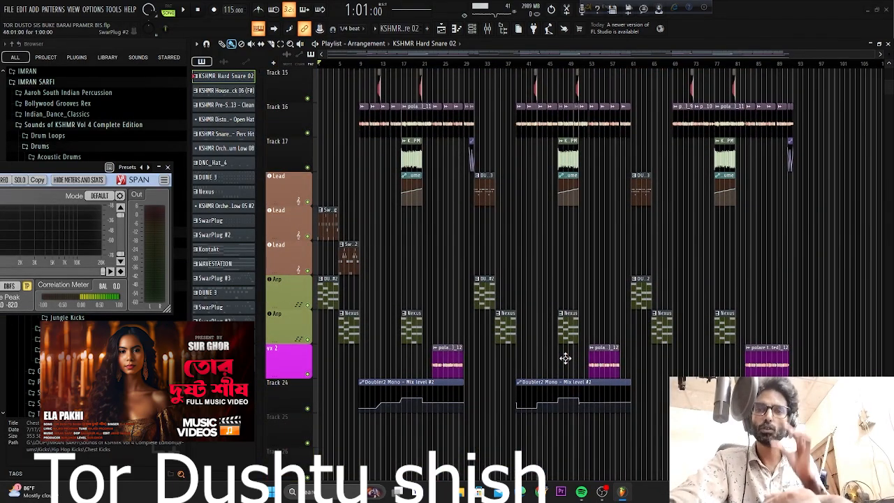
pyautogui.scroll(7, 565, 360)
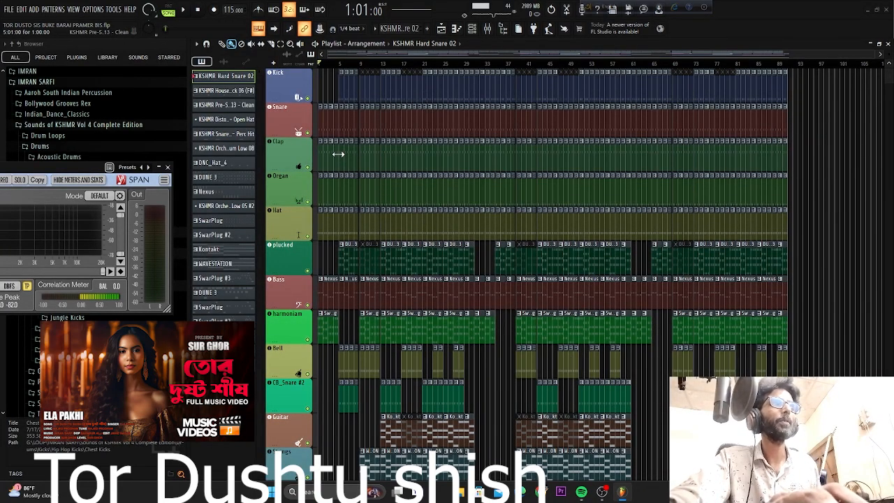
pyautogui.keyDown('ctrl'); pyautogui.scroll(5, 393, 196); pyautogui.keyUp('ctrl')
pyautogui.keyDown('ctrl'); pyautogui.scroll(-2, 449, 107); pyautogui.keyUp('ctrl')
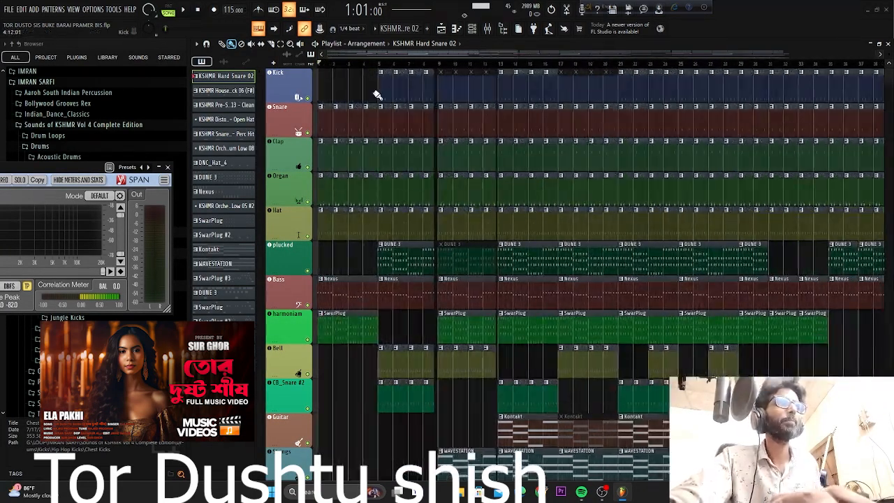
pyautogui.rightClick(298, 96)
pyautogui.keyDown('ctrl'); pyautogui.scroll(3, 342, 118); pyautogui.keyUp('ctrl')
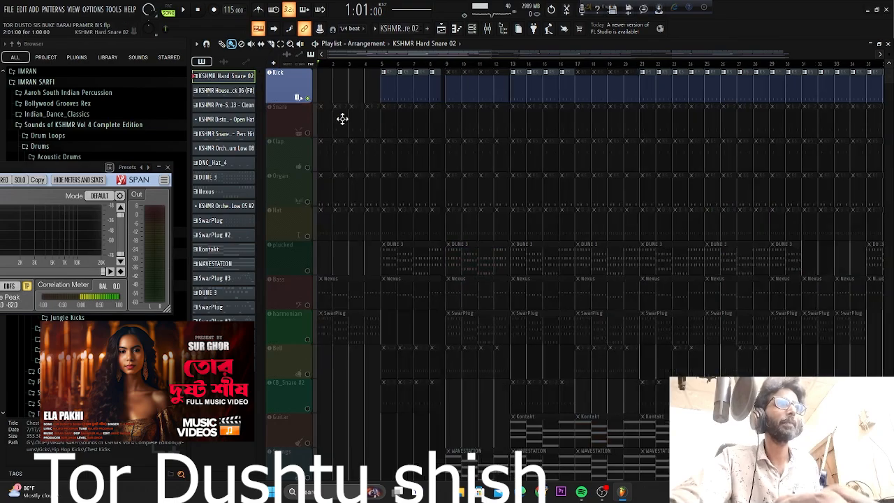
pyautogui.click(440, 66)
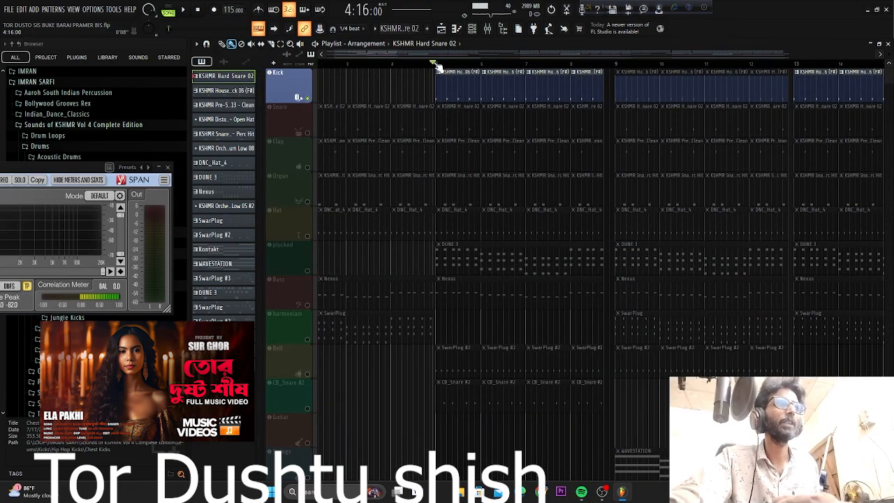
pyautogui.press('space')
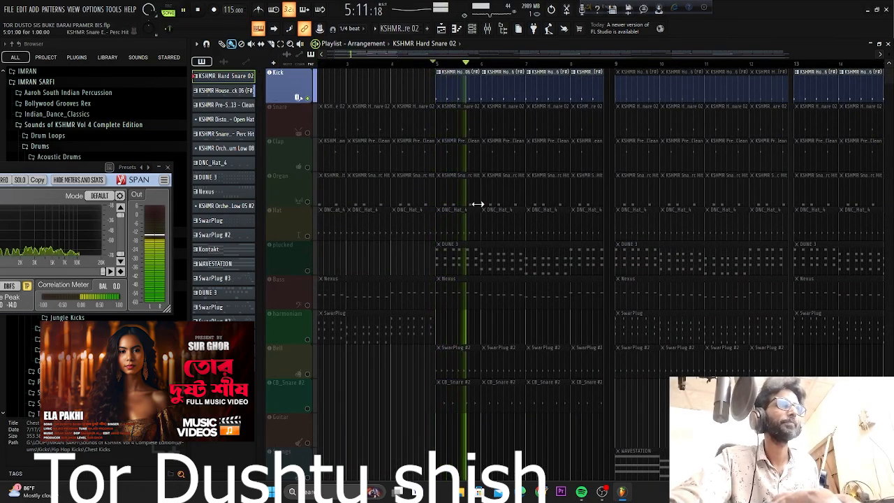
pyautogui.press('space')
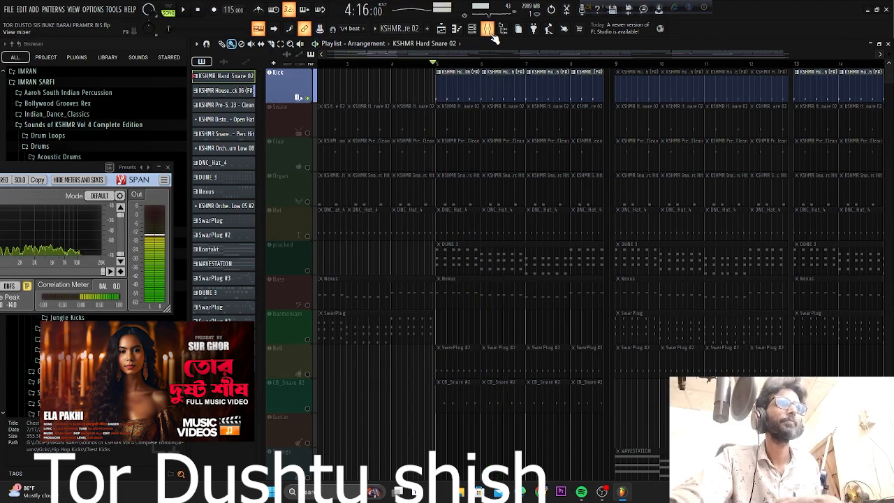
# - View the track levels in the mixer, close it and play the soloed Kick track again
pyautogui.click(491, 32)
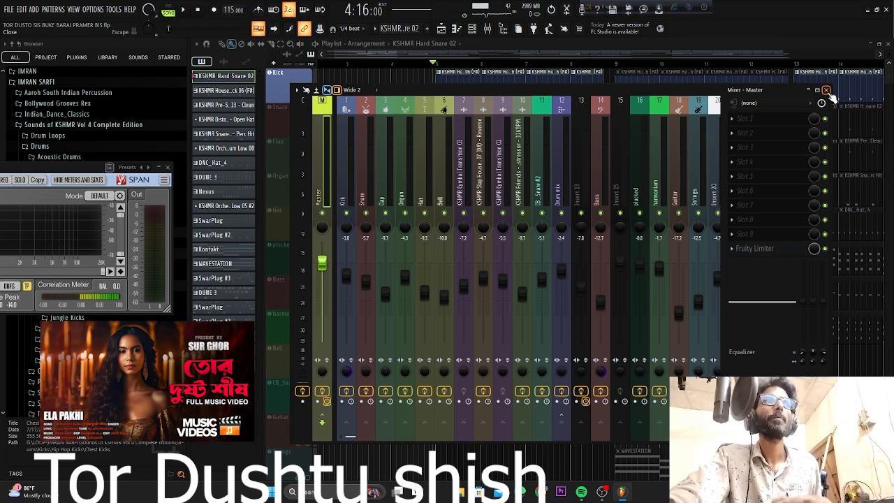
pyautogui.click(827, 91)
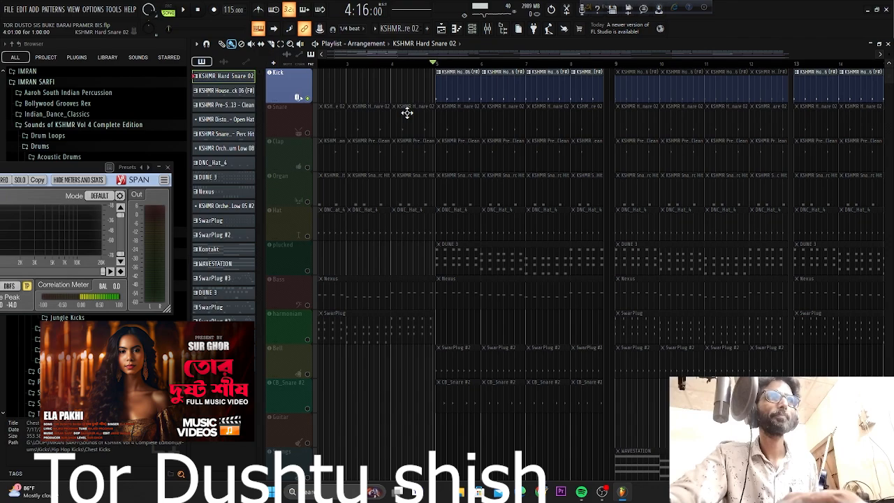
pyautogui.press('space')
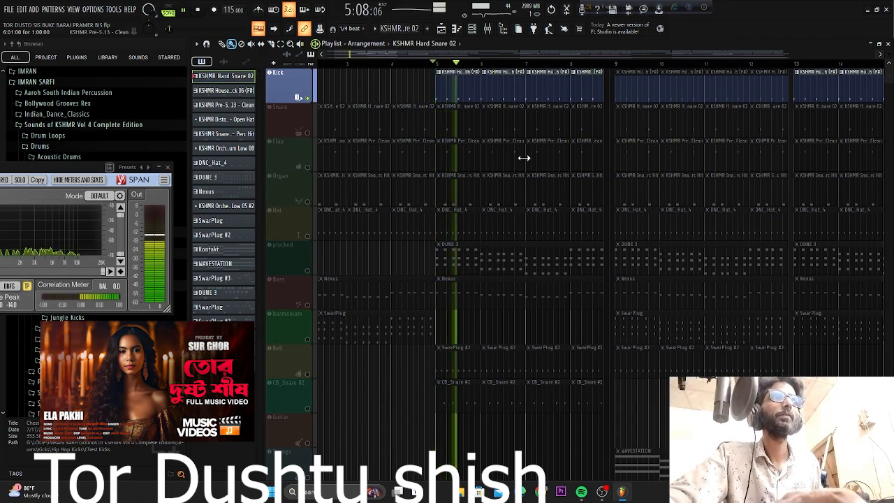
pyautogui.press('space')
# - Examine the Kick pattern's notes in the piano roll, close it and listen to the kick once more
pyautogui.doubleClick(457, 91)
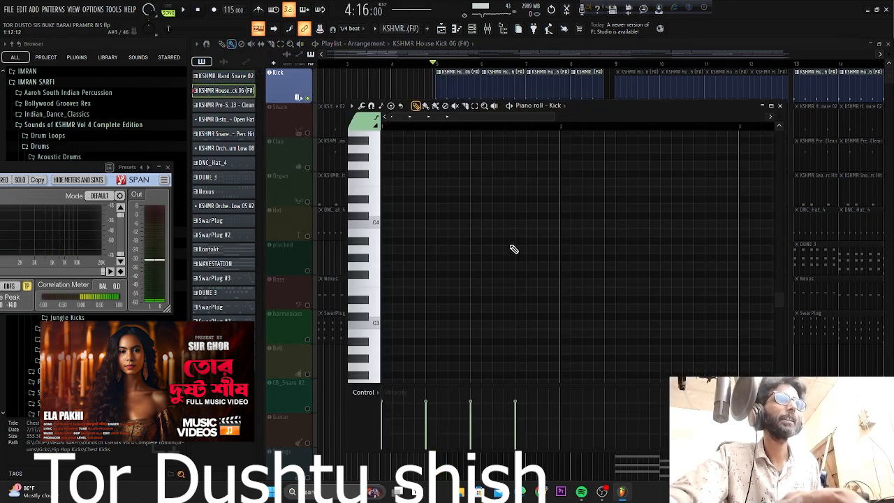
pyautogui.scroll(2, 517, 245)
pyautogui.keyDown('ctrl'); pyautogui.scroll(-2, 563, 251); pyautogui.keyUp('ctrl')
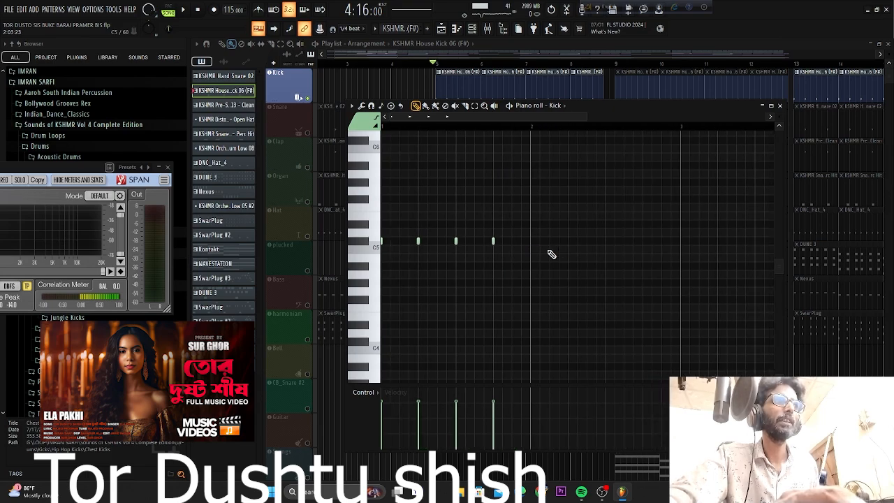
pyautogui.keyDown('ctrl'); pyautogui.scroll(2, 375, 288); pyautogui.keyUp('ctrl')
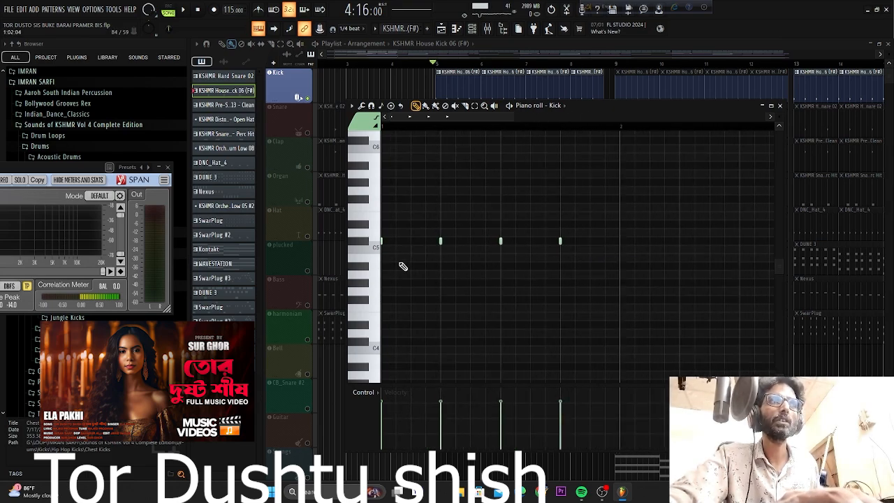
pyautogui.click(780, 105)
pyautogui.press('space')
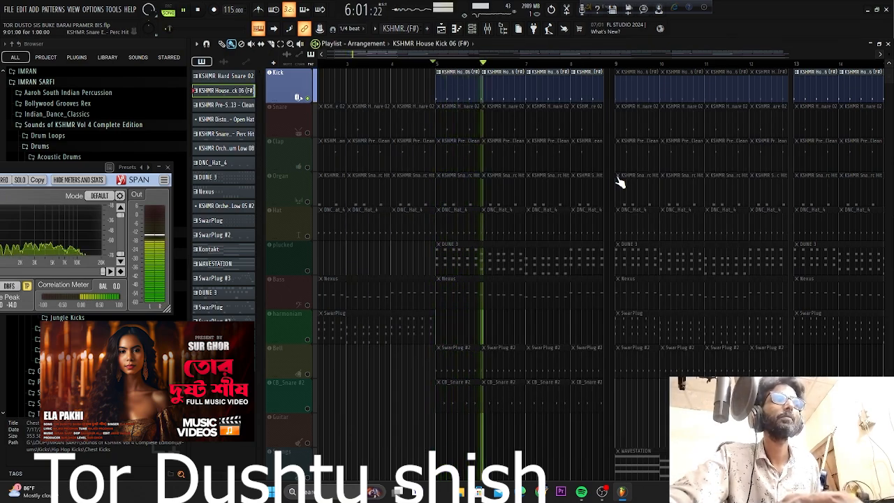
pyautogui.press('space')
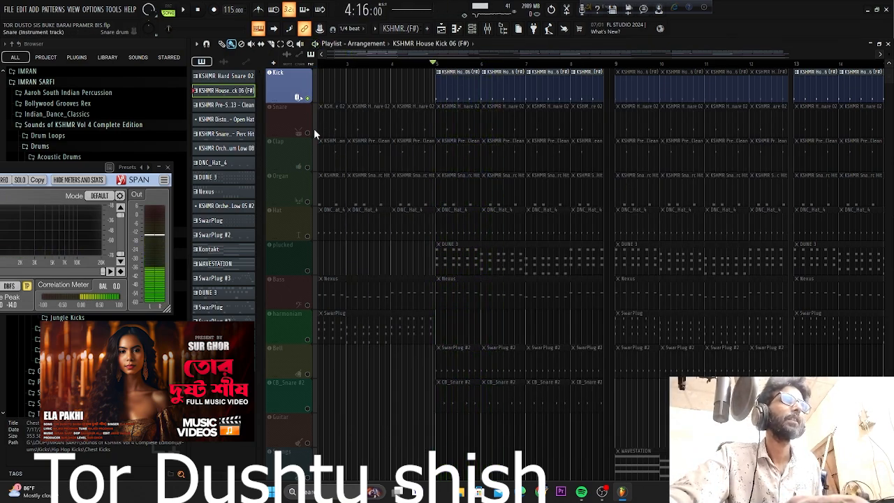
# - Unmute Snare and mute Kick, and play the Snare pattern with its notes shown in the piano roll
pyautogui.click(308, 133)
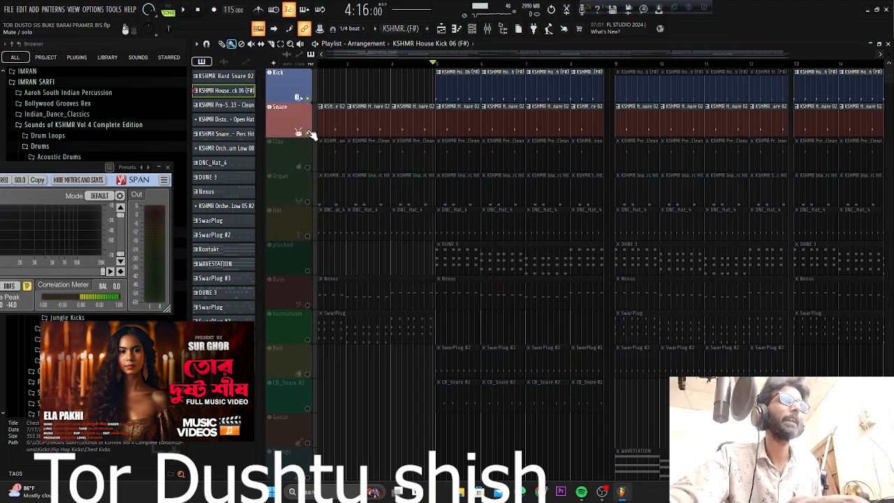
pyautogui.click(308, 98)
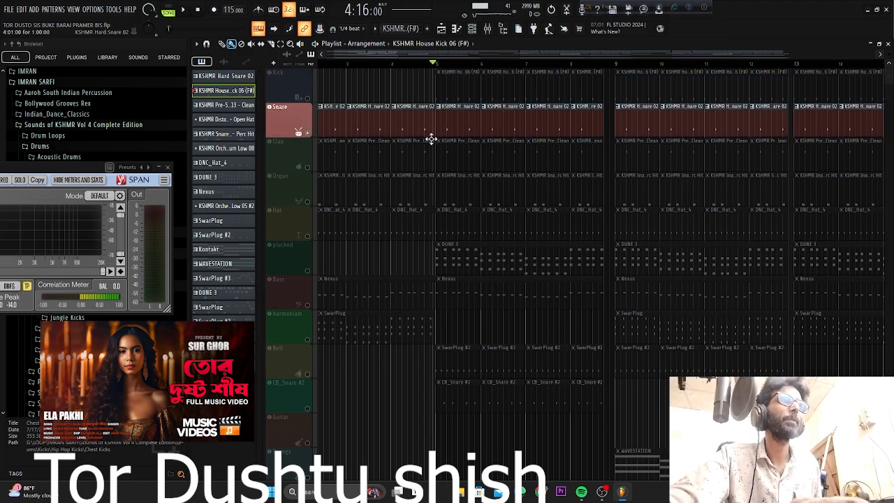
pyautogui.doubleClick(459, 124)
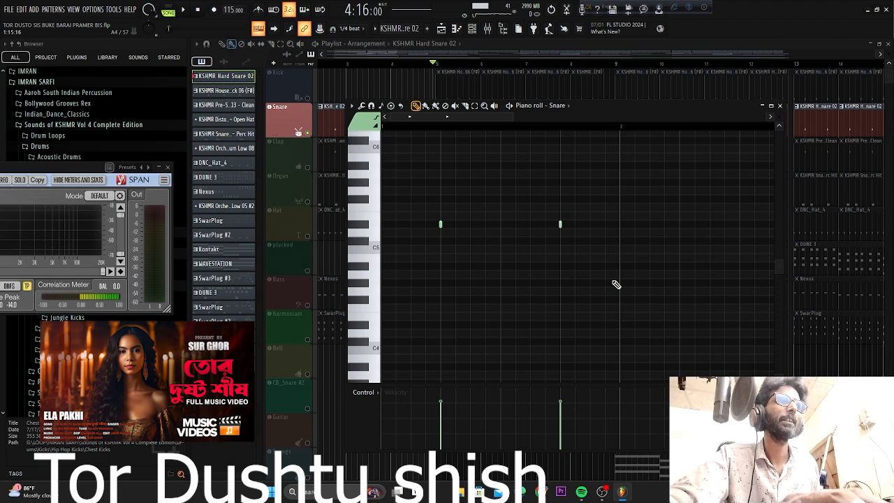
pyautogui.press('space')
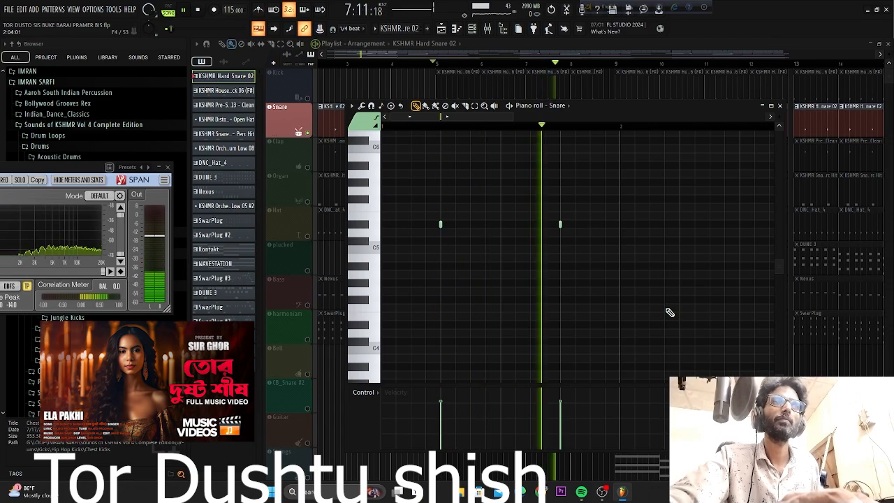
pyautogui.click(781, 105)
pyautogui.press('space')
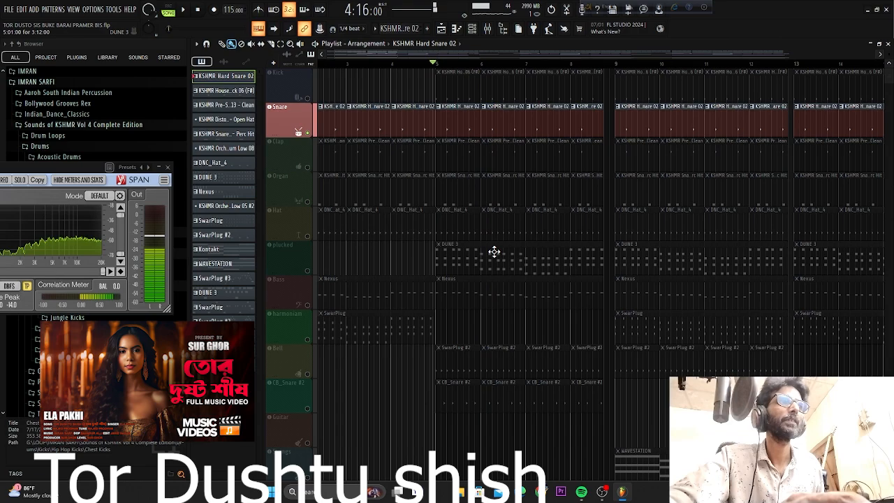
# - Unmute Clap and mute Snare, and play the Clap pattern with its notes shown in the piano roll
pyautogui.click(308, 167)
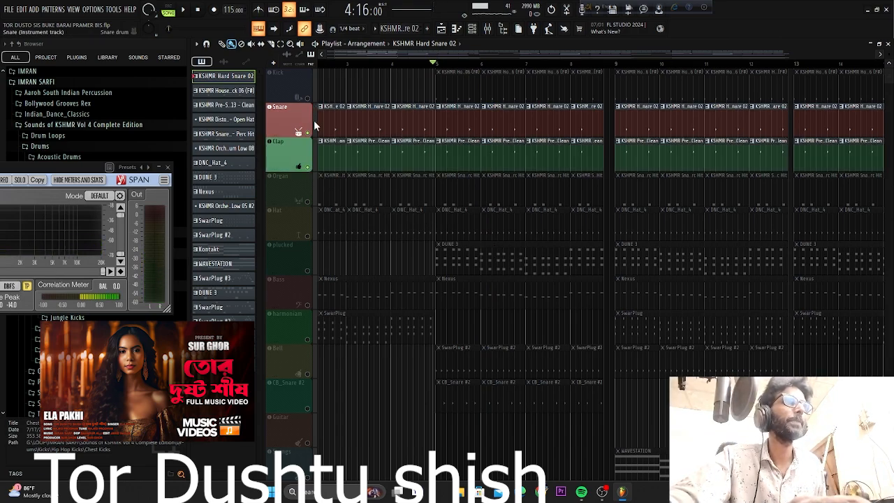
pyautogui.click(308, 132)
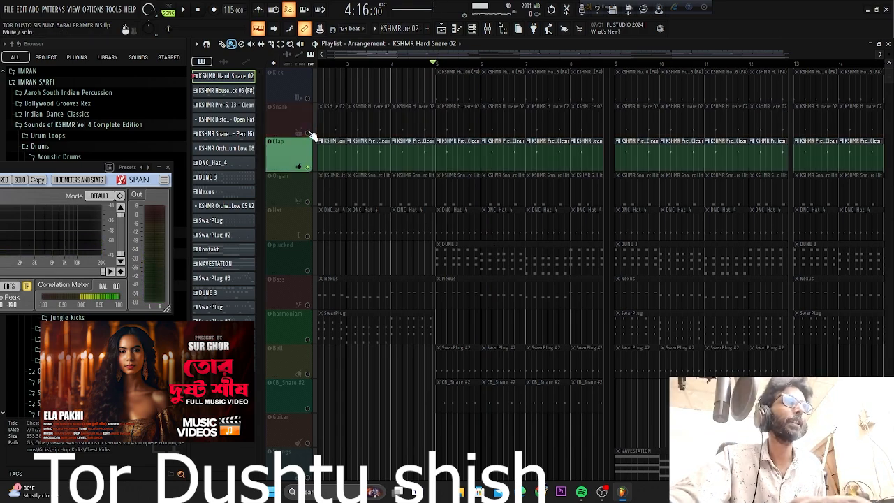
pyautogui.doubleClick(457, 160)
pyautogui.press('space')
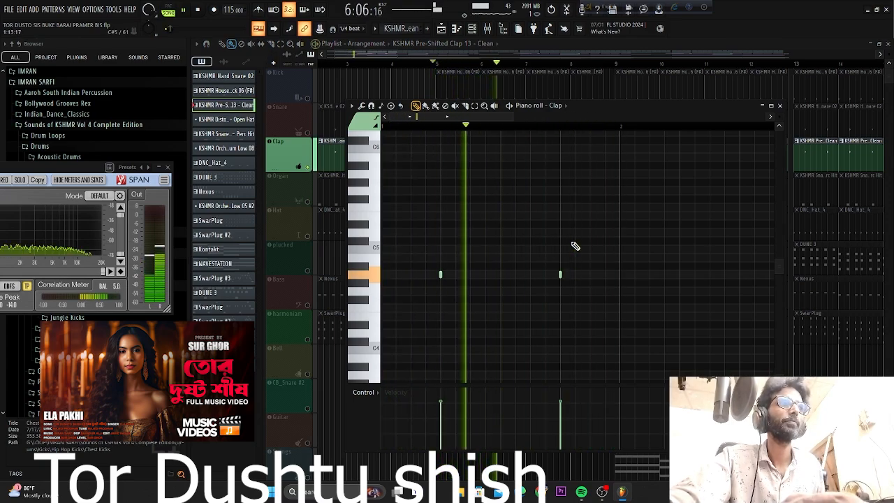
pyautogui.press('space')
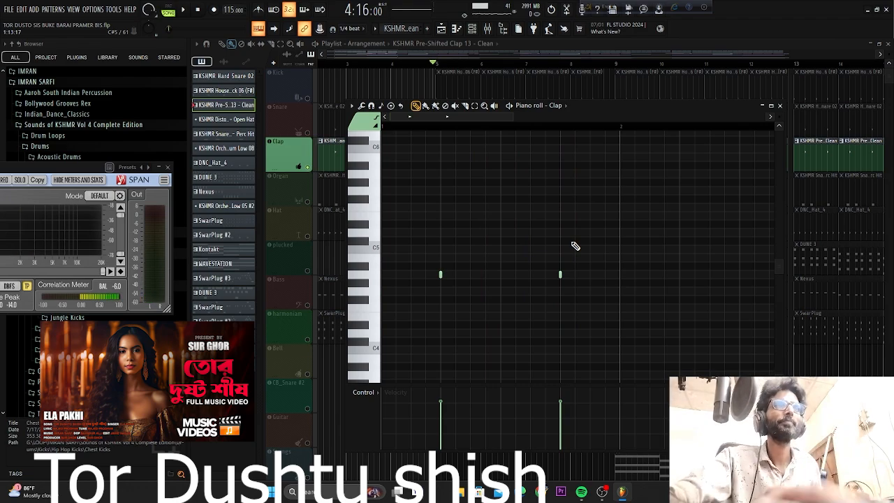
pyautogui.click(780, 106)
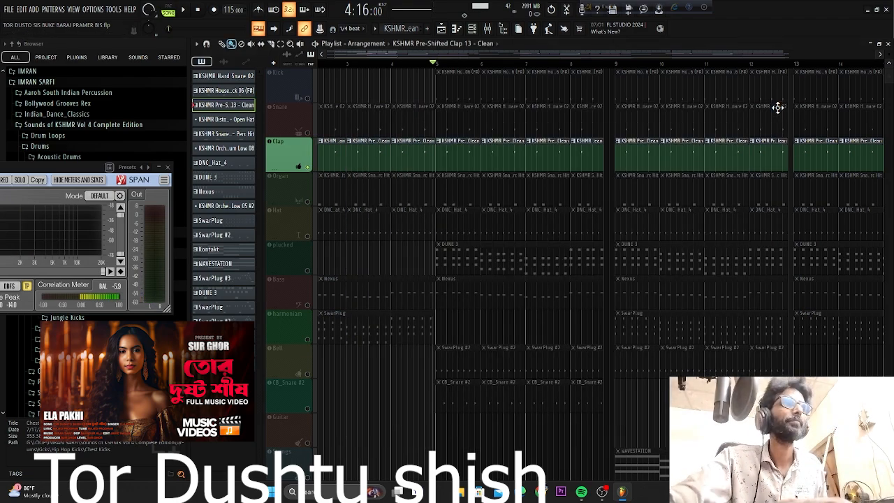
# - Unmute the Organ track, mute Clap, and listen to the organ part alone
pyautogui.click(308, 201)
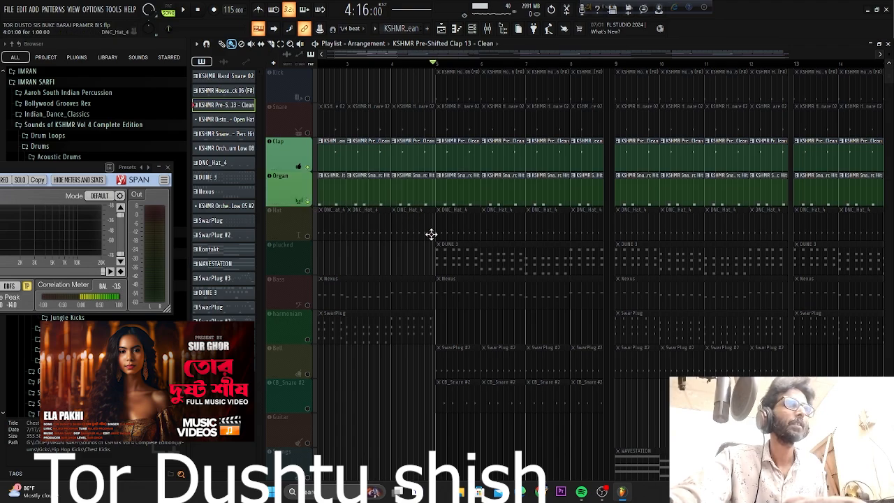
pyautogui.click(313, 173)
pyautogui.press('space')
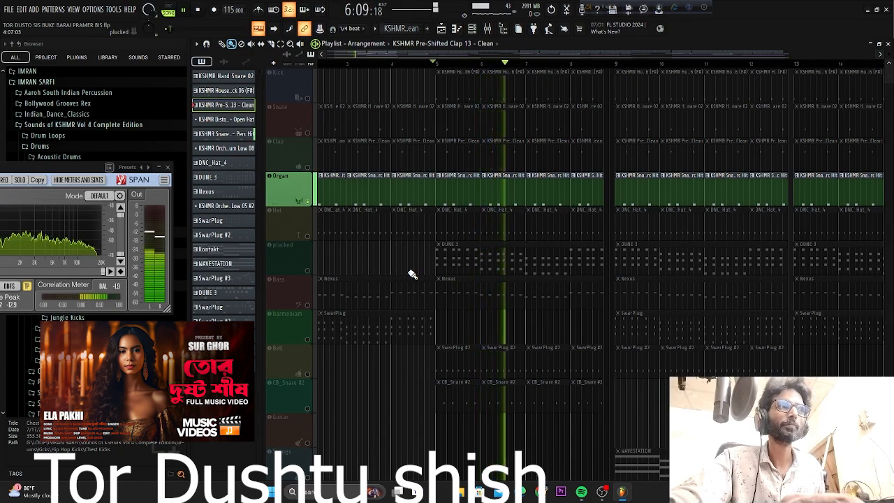
pyautogui.press('space')
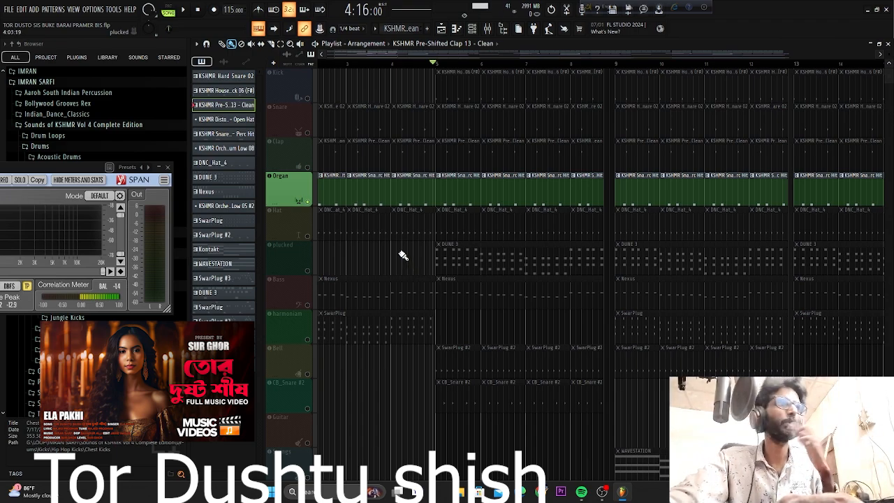
# - Solo the Hat track and play its DNC_Hat_4 pattern with the notes shown in the piano roll
pyautogui.scroll(-2, 403, 255)
pyautogui.click(307, 143)
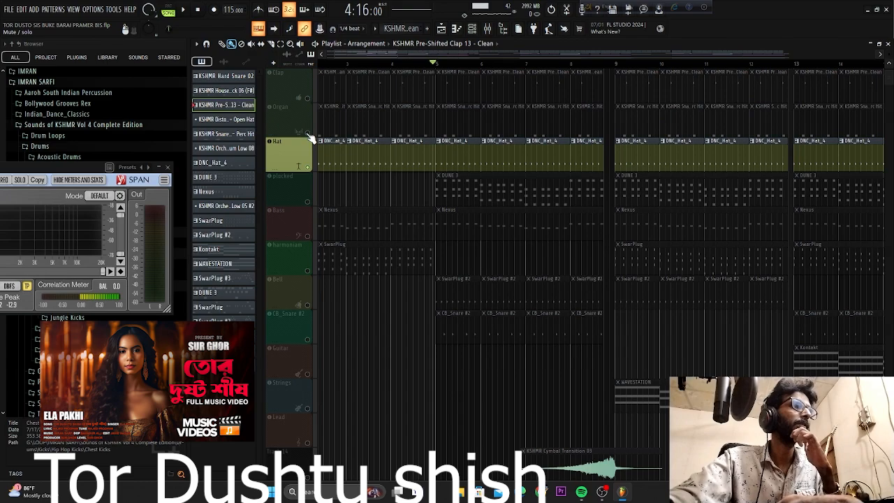
pyautogui.scroll(2, 443, 274)
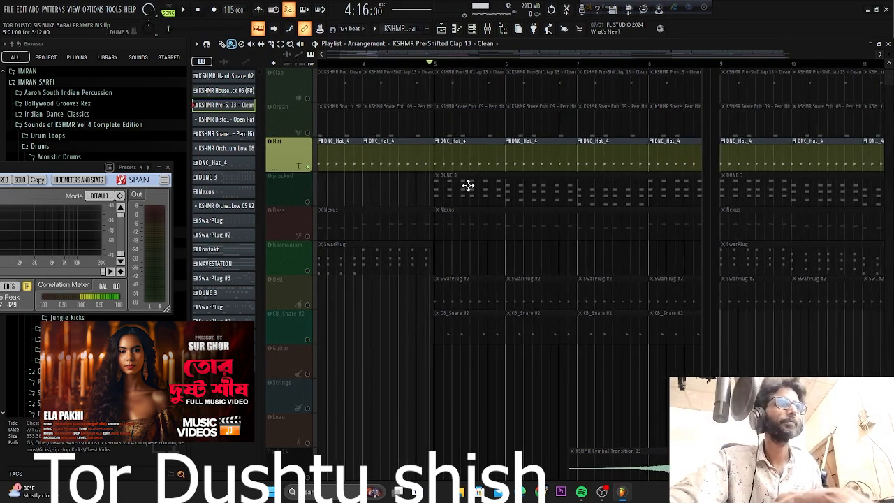
pyautogui.doubleClick(464, 162)
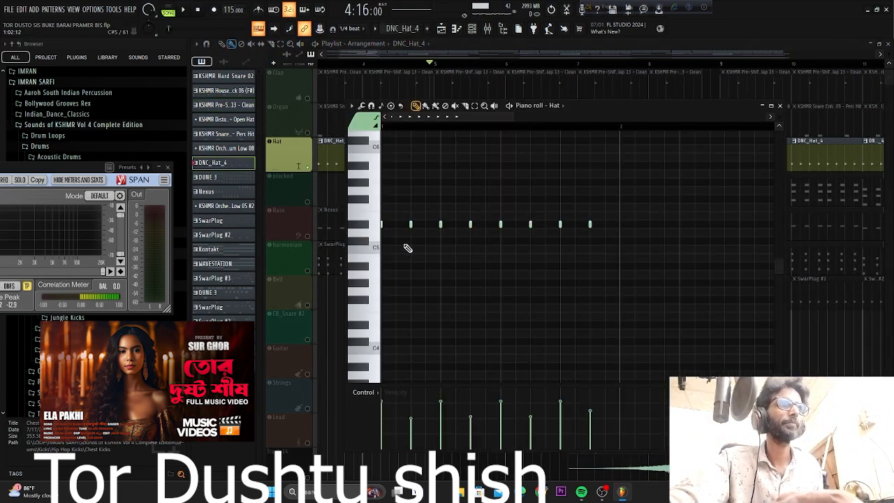
pyautogui.press('space')
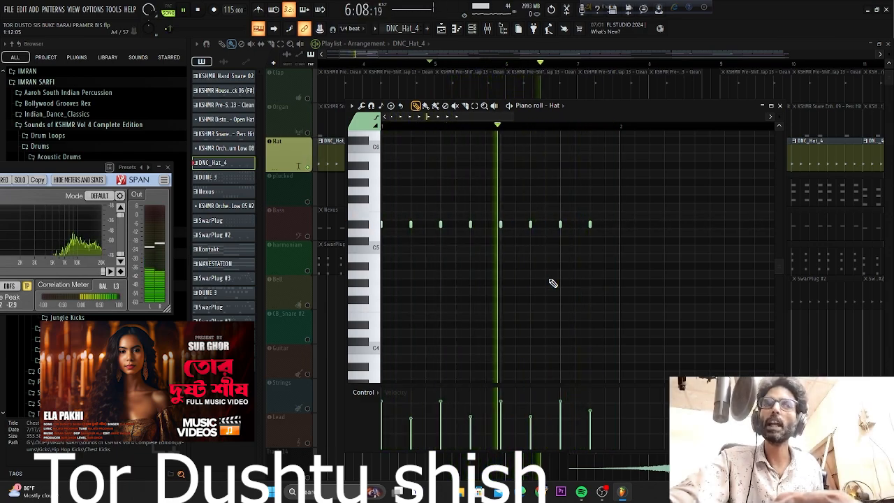
pyautogui.press('space')
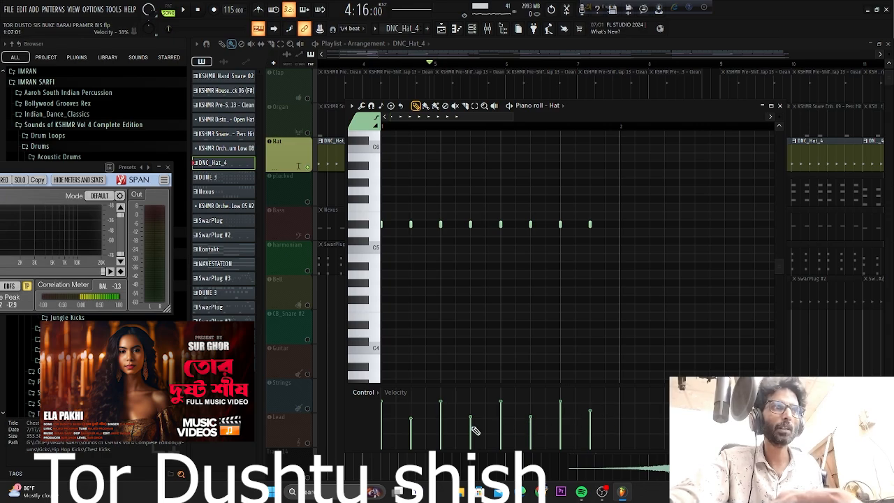
# - Show note pan instead of velocity for the Hat notes in the piano roll
pyautogui.click(377, 394)
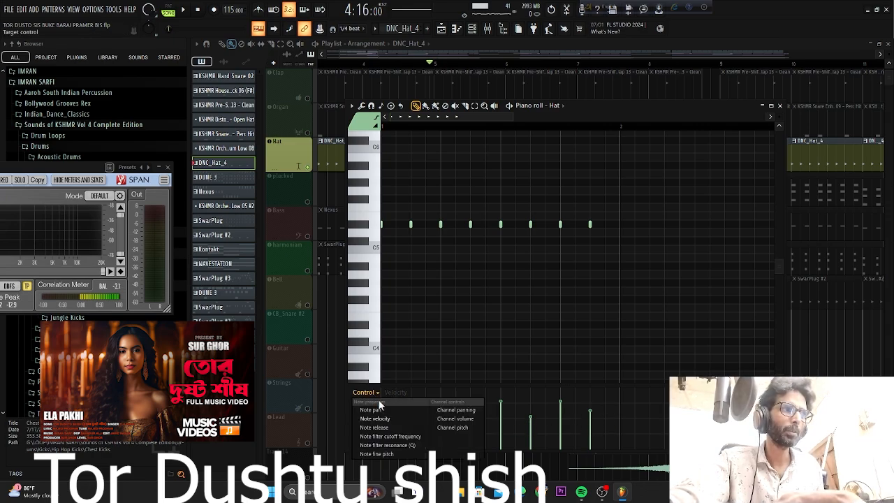
pyautogui.click(382, 408)
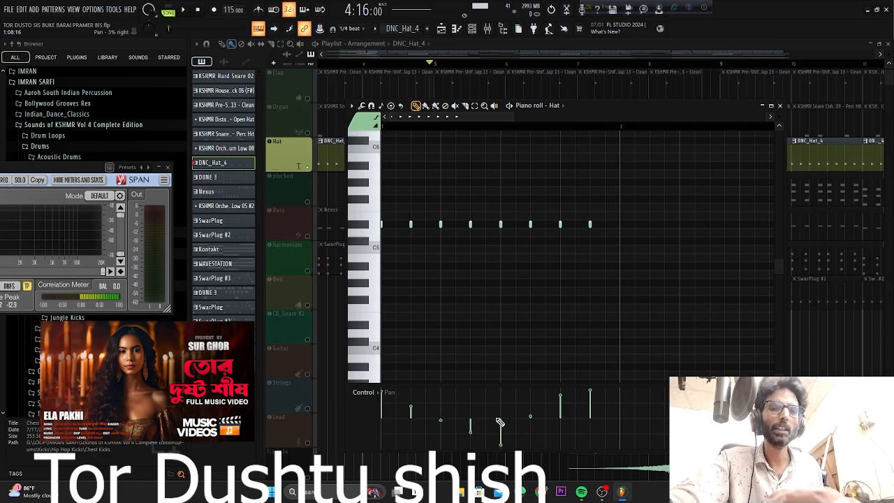
# - Select note pan as the displayed property for the Hat notes and close the piano roll
pyautogui.click(377, 394)
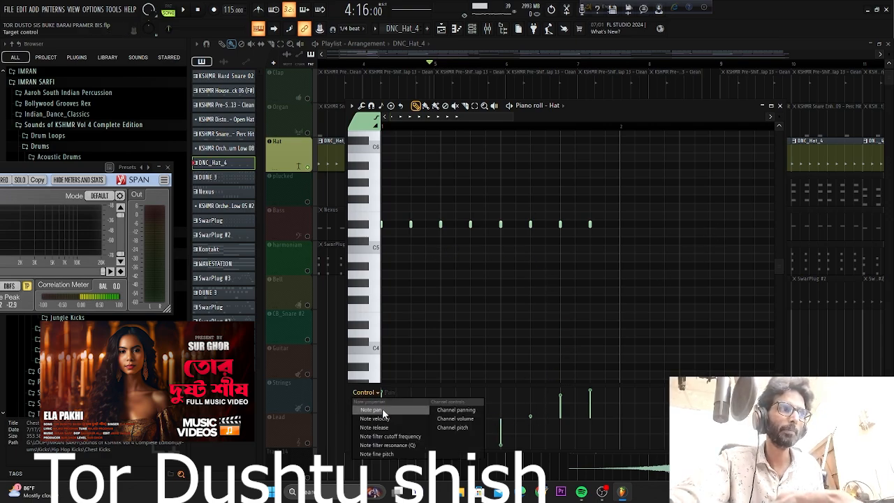
pyautogui.click(383, 409)
pyautogui.press('Escape')
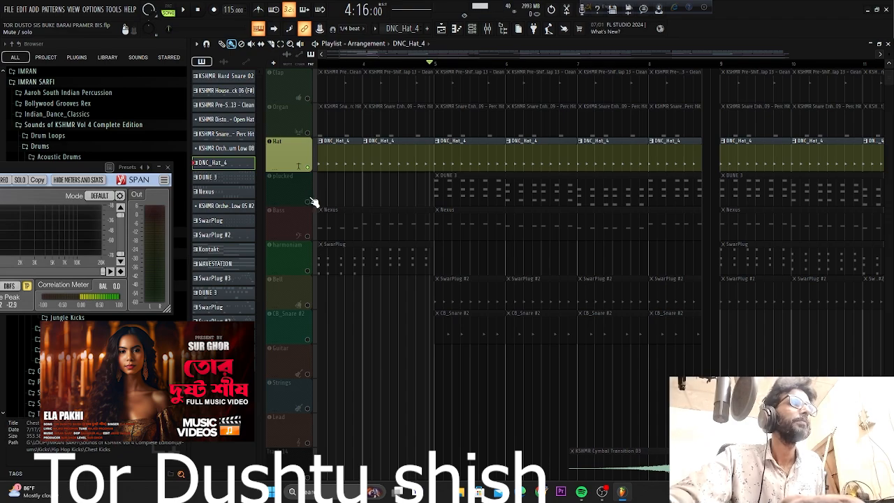
# - Unmute the plucked track, mute Hat, and listen to the plucked part alone
pyautogui.click(312, 201)
pyautogui.click(307, 167)
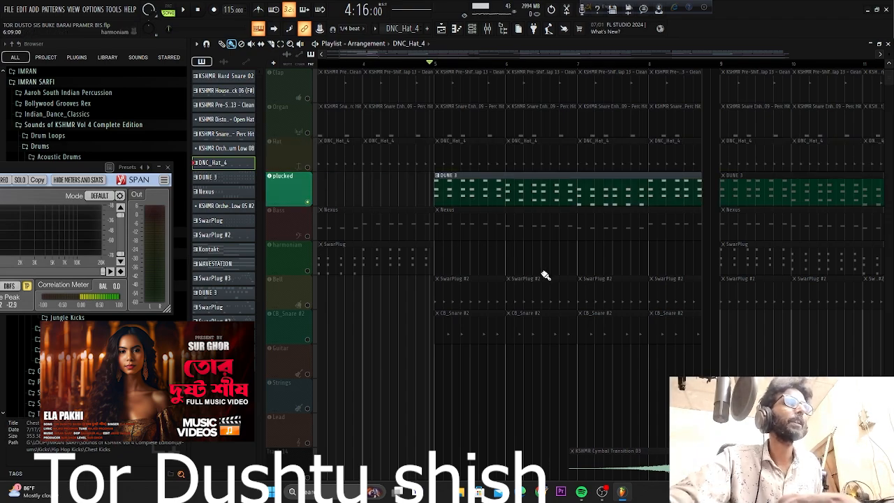
pyautogui.scroll(-2, 552, 282)
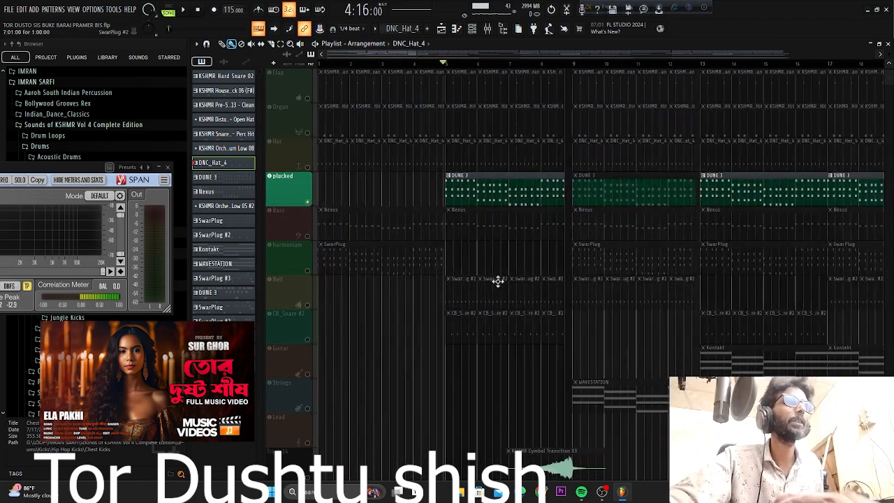
pyautogui.press('space')
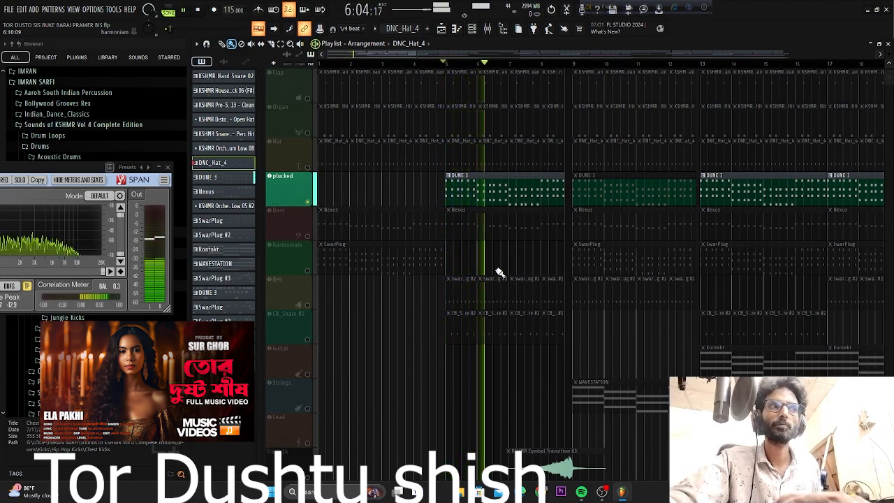
pyautogui.press('space')
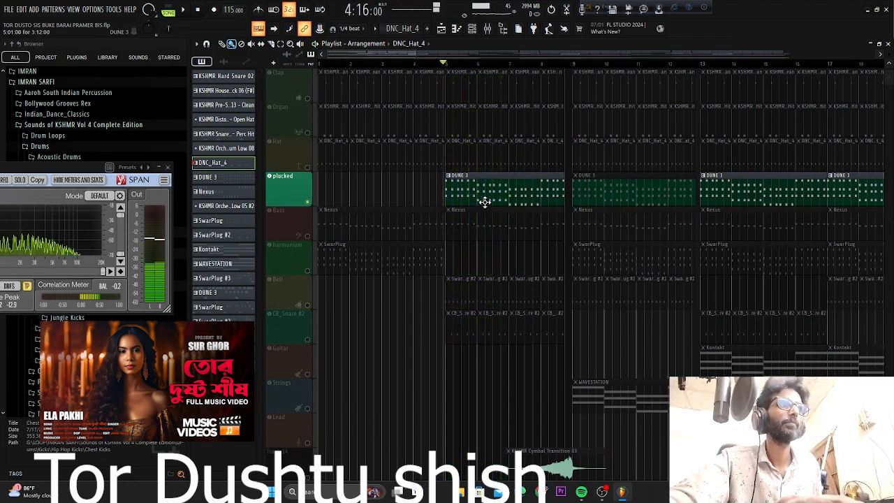
# - Play the plucked track's DUNE 3 pattern with its notes shown in the piano roll, and close the piano roll
pyautogui.doubleClick(484, 196)
pyautogui.scroll(-5, 498, 274)
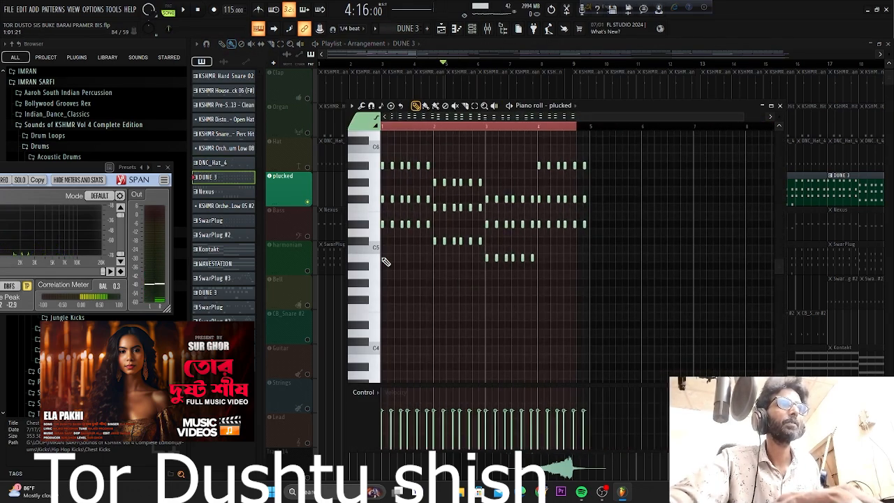
pyautogui.scroll(5, 385, 261)
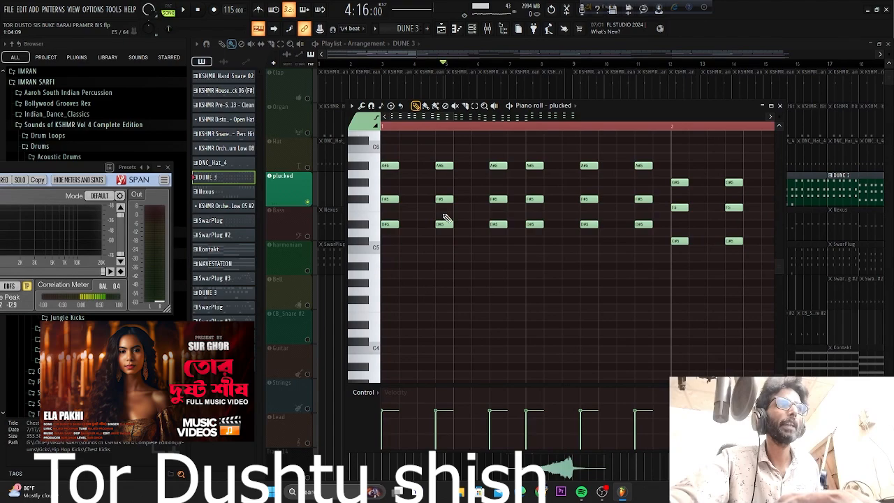
pyautogui.scroll(-1, 664, 246)
pyautogui.press('space')
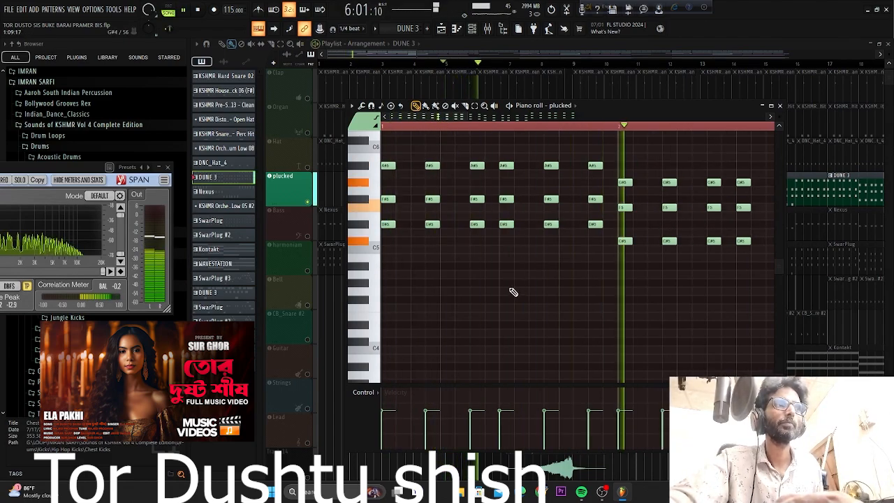
pyautogui.scroll(-3, 499, 293)
pyautogui.scroll(-1, 489, 290)
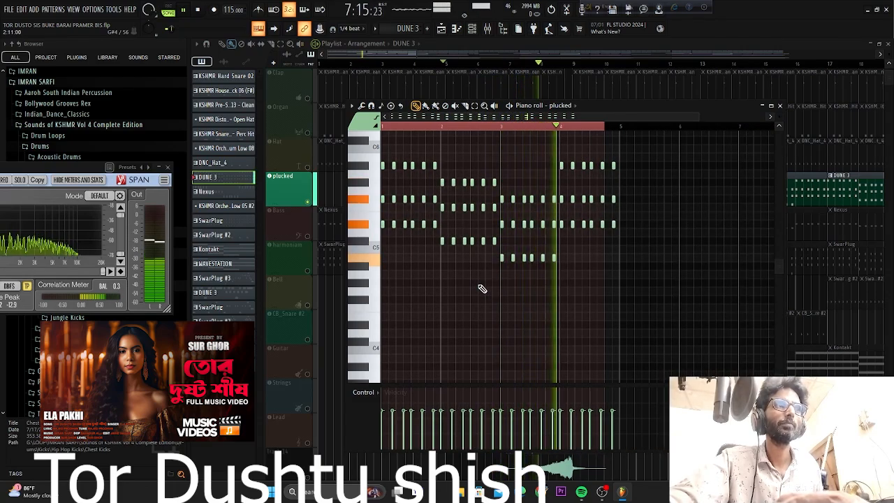
pyautogui.press('space')
pyautogui.click(781, 107)
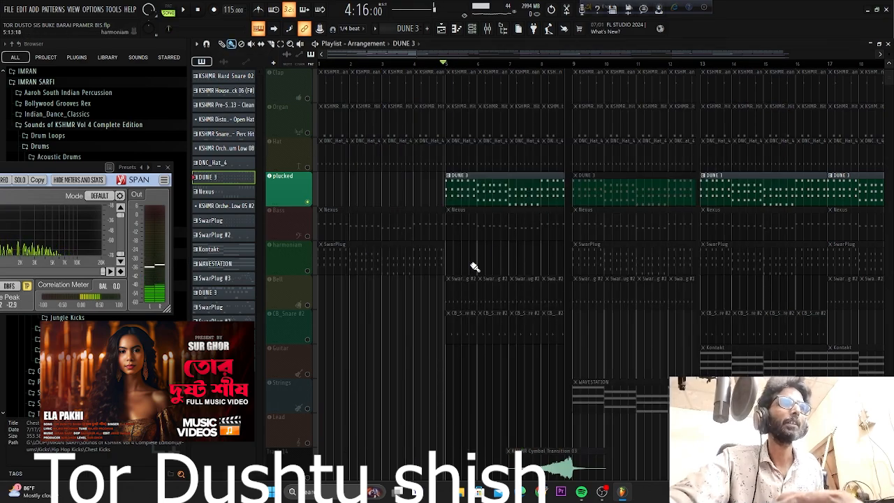
# - Unmute the Bass track and mute the plucked track
pyautogui.scroll(-2, 471, 254)
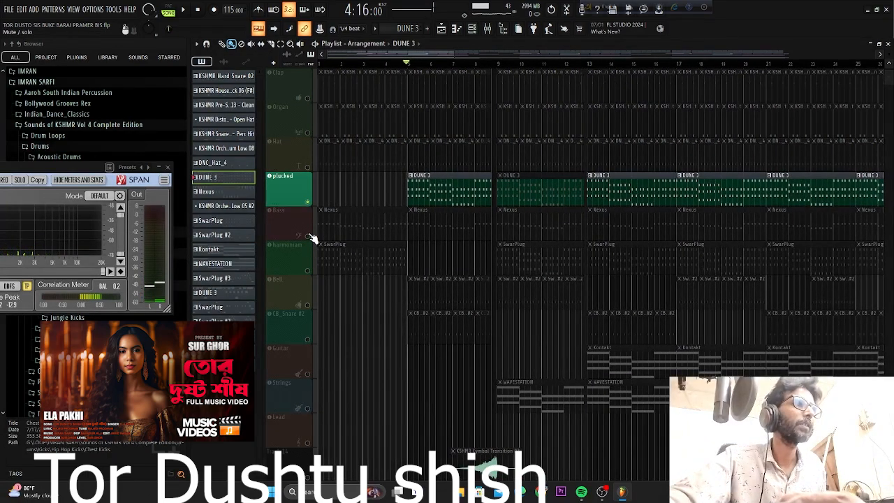
pyautogui.click(308, 235)
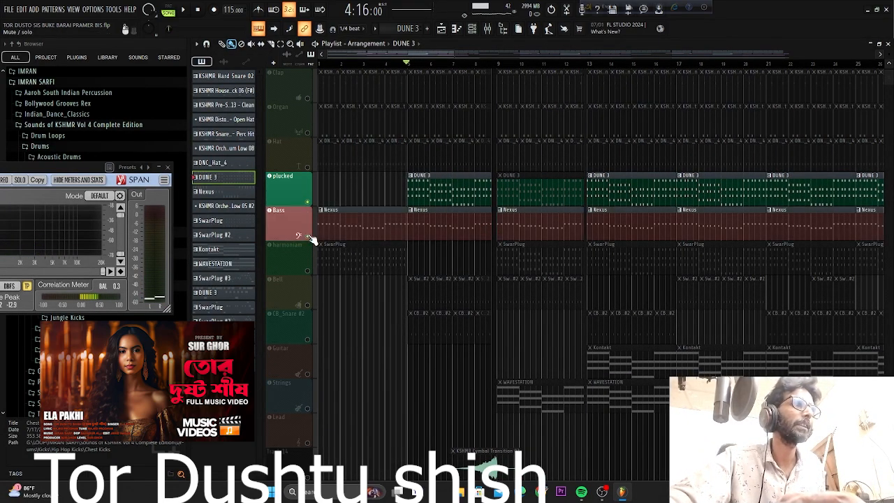
pyautogui.click(307, 202)
# - Play the Bass track's Nexus pattern with its notes shown in the piano roll, and close the piano roll
pyautogui.scroll(3, 387, 259)
pyautogui.click(555, 225)
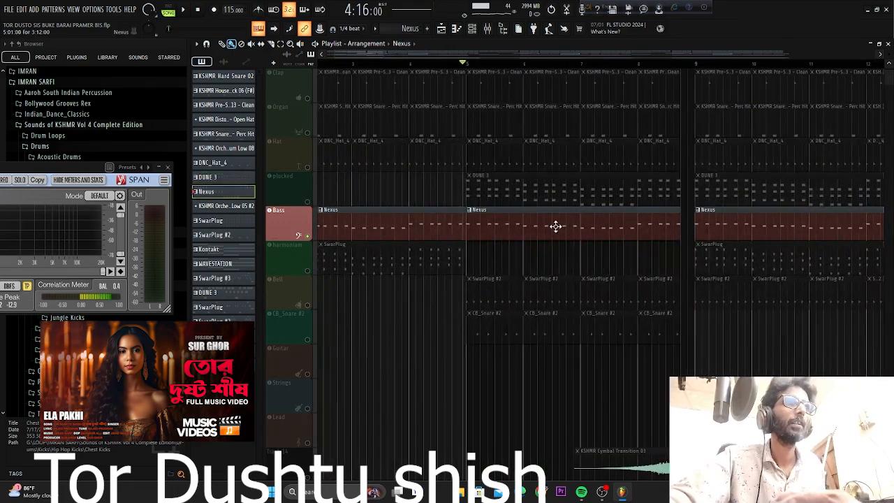
pyautogui.doubleClick(555, 226)
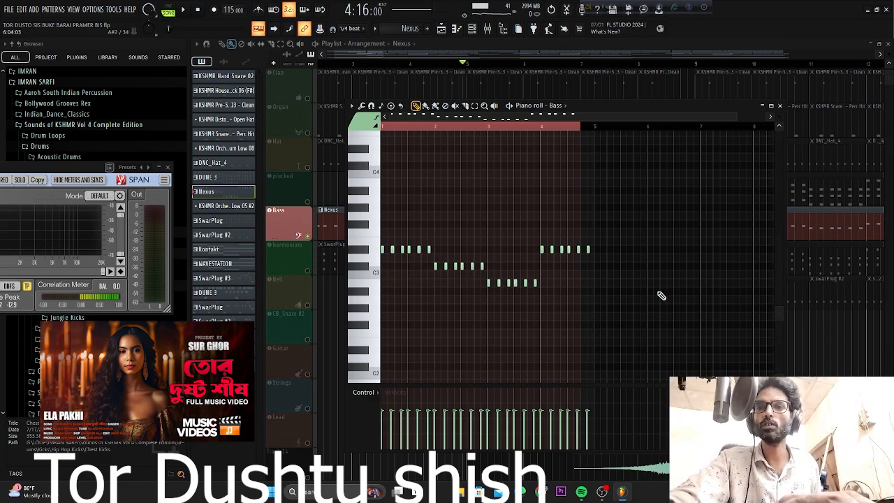
pyautogui.press('space')
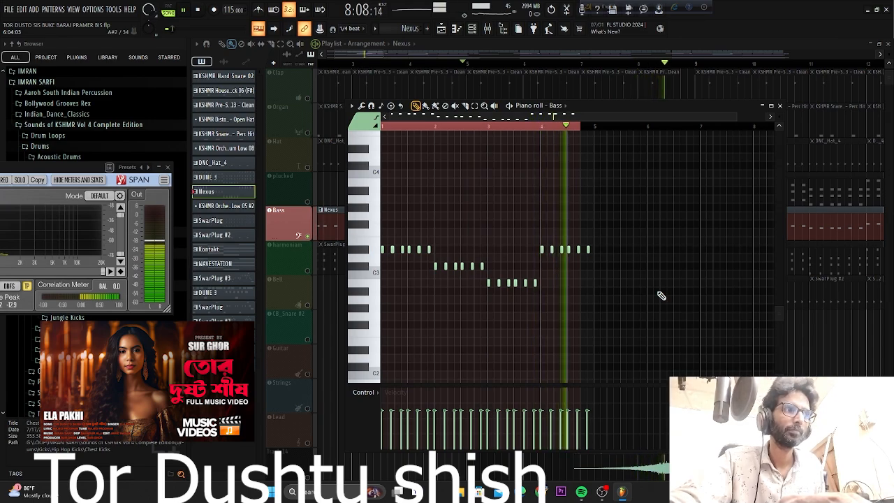
pyautogui.press('space')
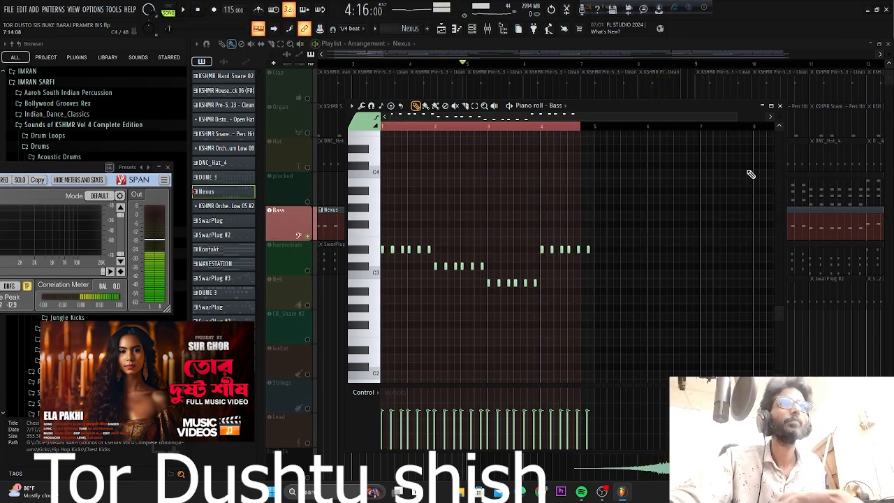
pyautogui.click(780, 105)
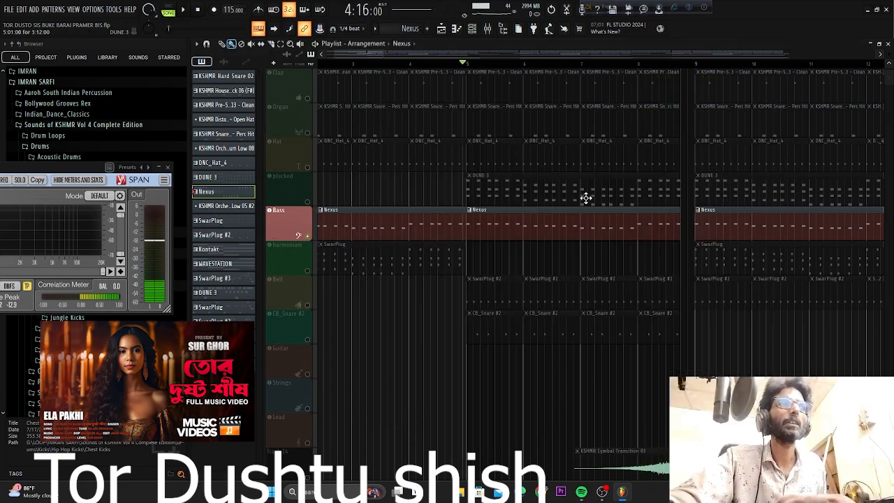
# - Unmute the harmoniam track alongside Bass and move the playback position to the start of the song
pyautogui.click(308, 270)
pyautogui.scroll(-3, 614, 287)
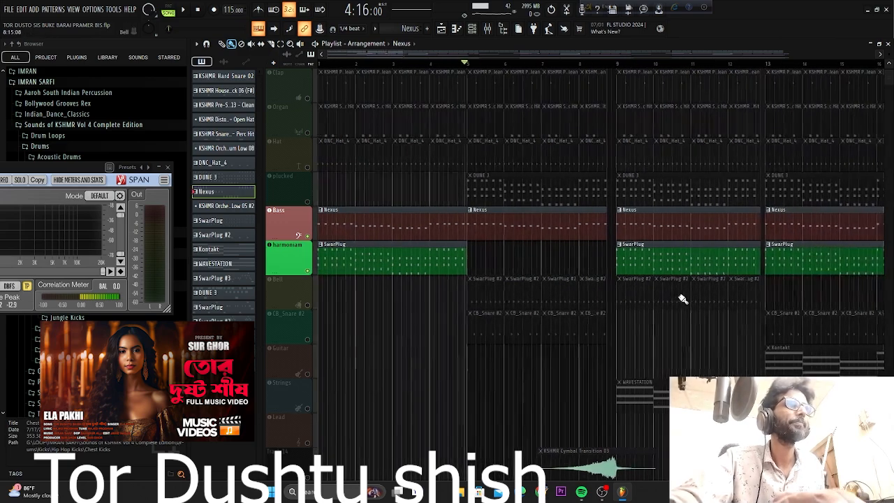
pyautogui.moveTo(470, 63)
pyautogui.mouseDown()
pyautogui.moveTo(373, 80)
pyautogui.moveTo(313, 112)
pyautogui.mouseUp()
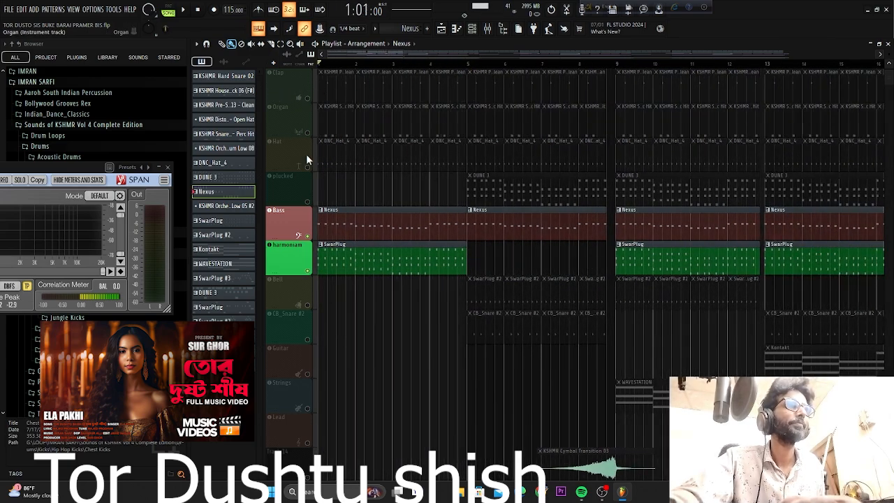
# - Play the harmoniam track's SwarPlug pattern together with Bass while examining its notes in the piano roll
pyautogui.doubleClick(359, 264)
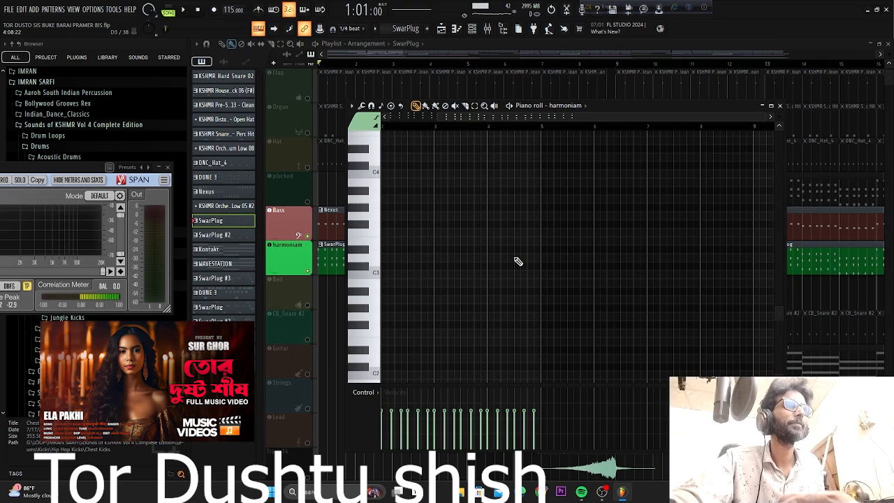
pyautogui.scroll(5, 517, 262)
pyautogui.press('space')
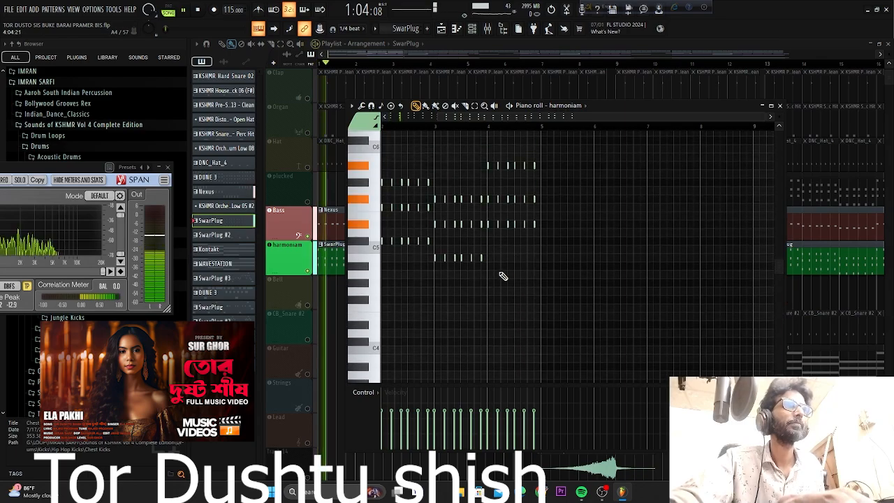
pyautogui.scroll(2, 401, 300)
pyautogui.scroll(-2, 577, 295)
pyautogui.scroll(1, 409, 318)
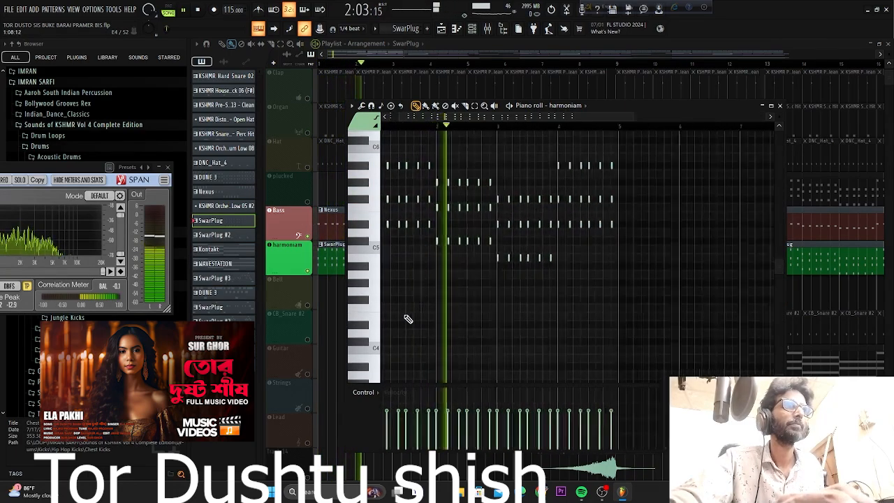
pyautogui.scroll(2, 409, 318)
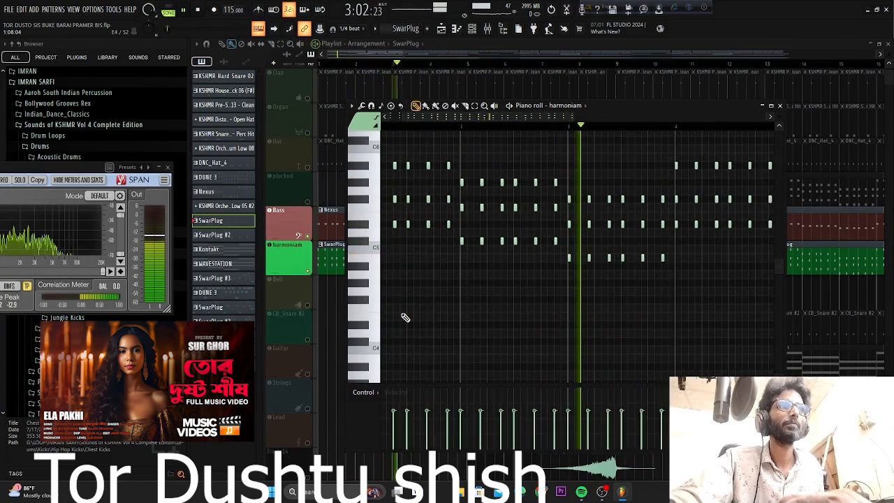
pyautogui.scroll(-2, 405, 318)
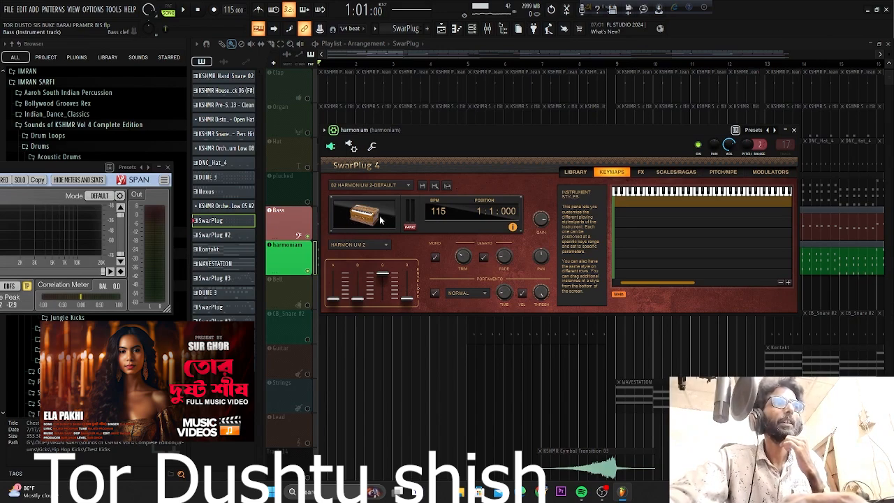
# - Close the harmoniam instrument window, then view the Bass track's instrument and close it
pyautogui.click(794, 130)
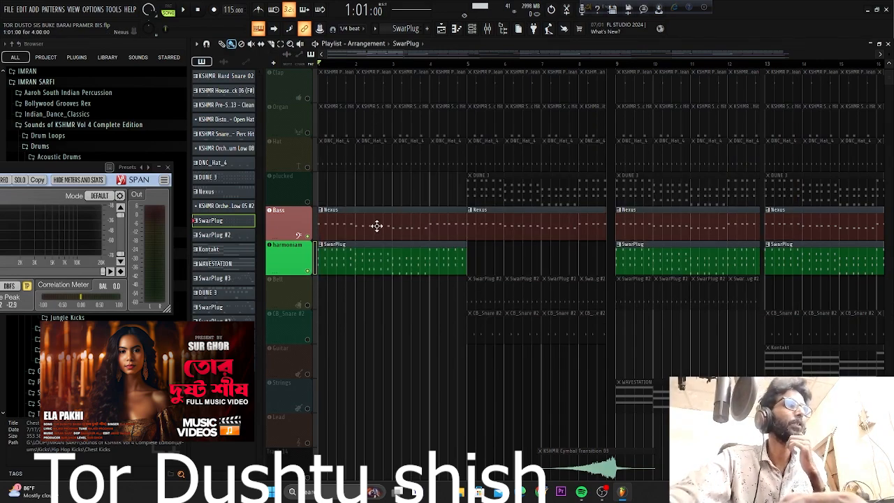
pyautogui.click(289, 216)
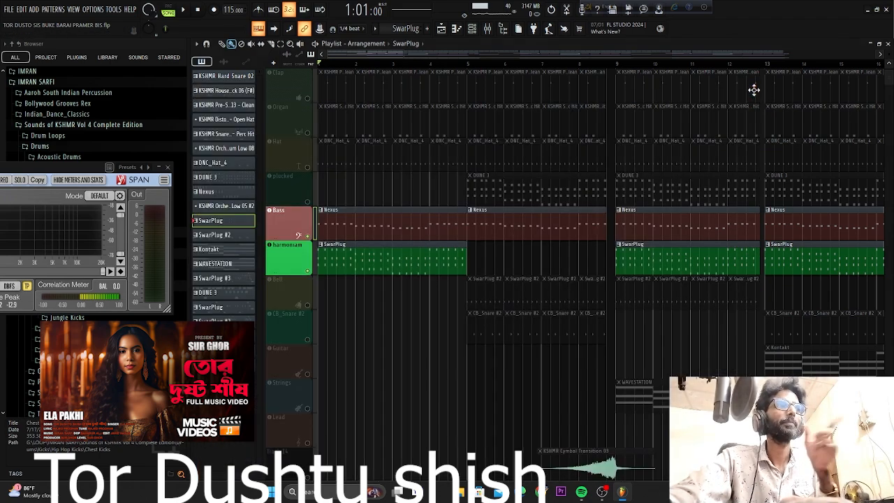
pyautogui.click(752, 87)
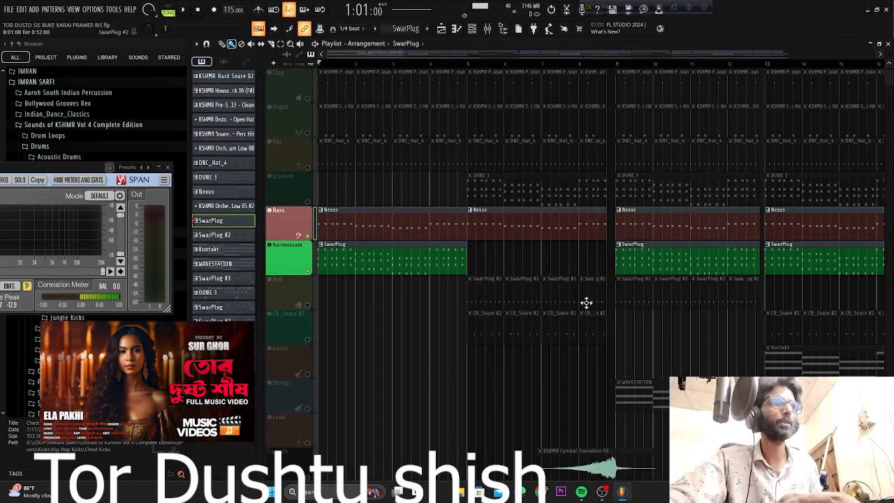
# - Unmute the Bell track and examine its SwarPlug #2 pattern notes in the piano roll
pyautogui.scroll(-2, 405, 318)
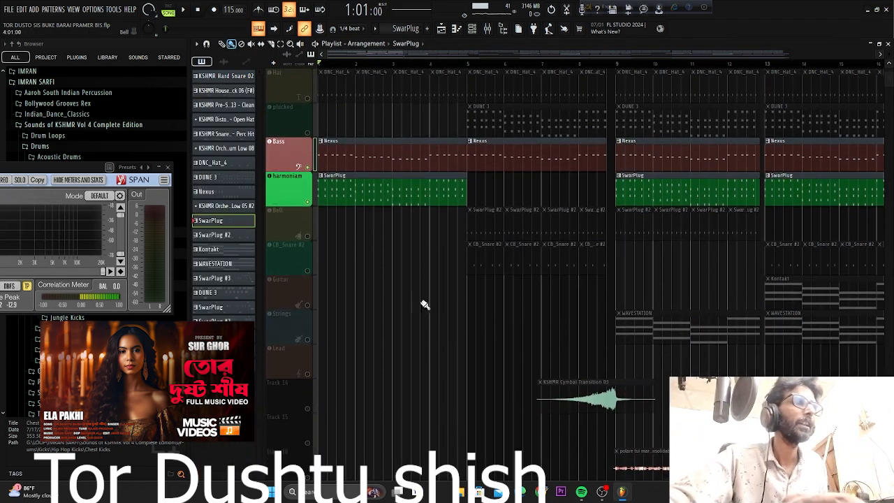
pyautogui.click(308, 237)
pyautogui.scroll(5, 536, 290)
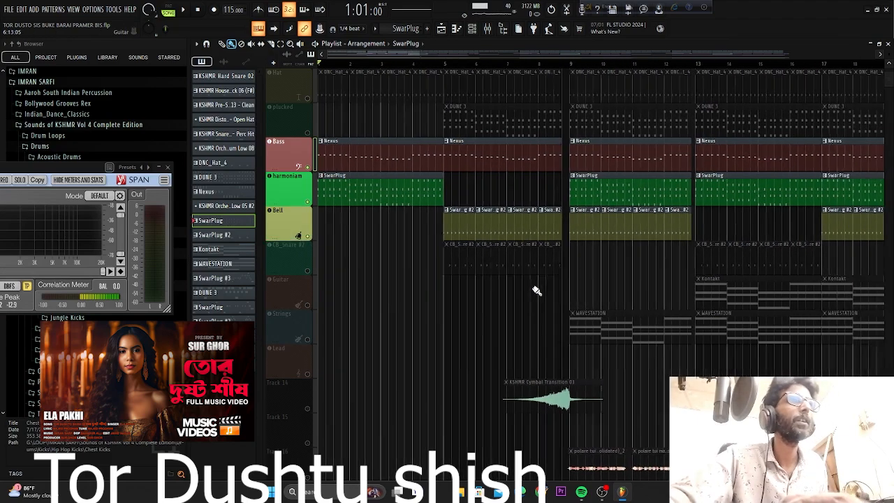
pyautogui.doubleClick(450, 235)
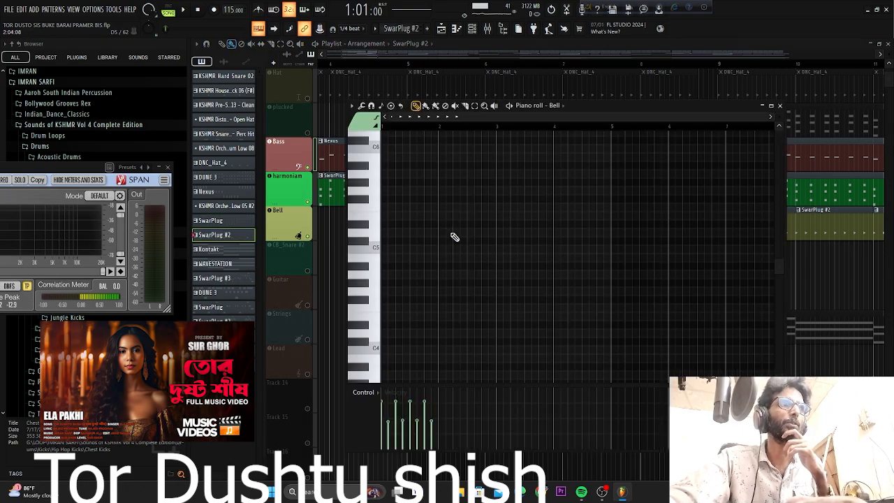
pyautogui.scroll(-8, 491, 263)
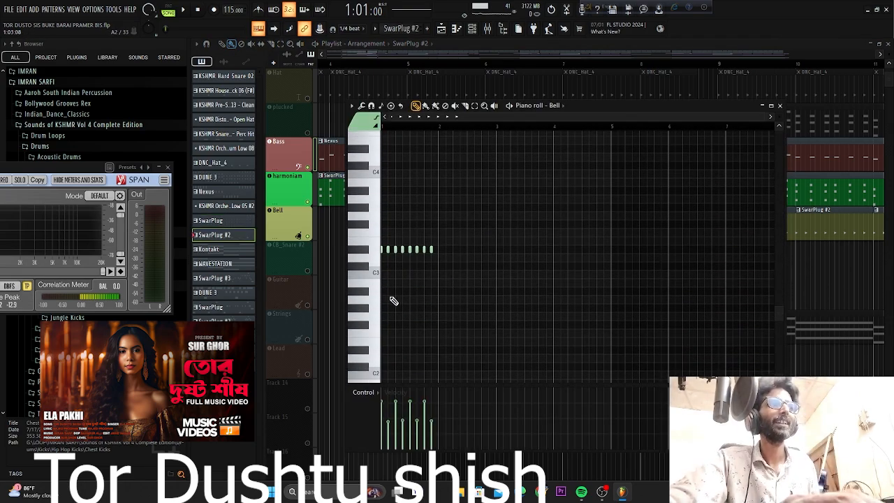
pyautogui.scroll(2, 393, 301)
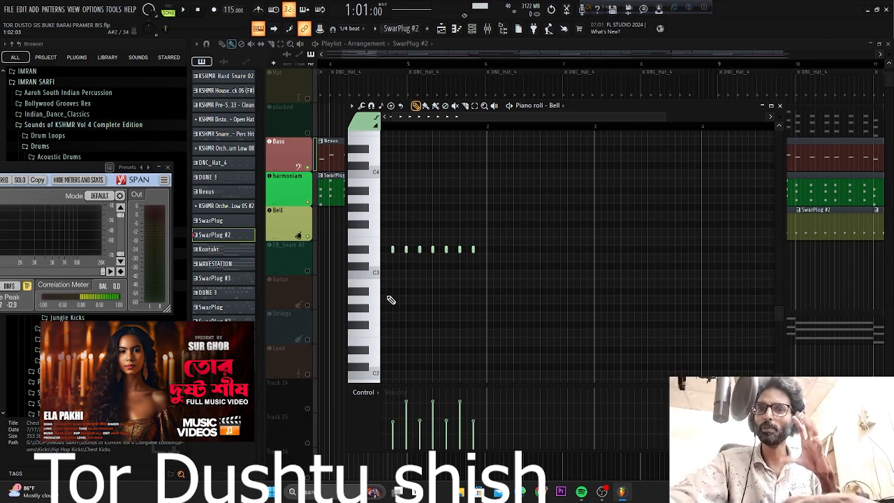
pyautogui.click(780, 106)
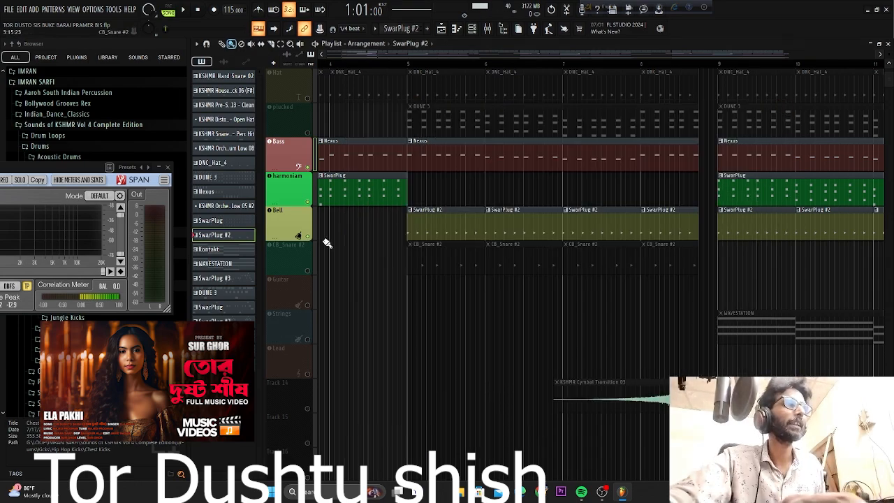
# - Mute the harmoniam and Bass tracks to isolate Bell
pyautogui.click(307, 201)
pyautogui.click(308, 168)
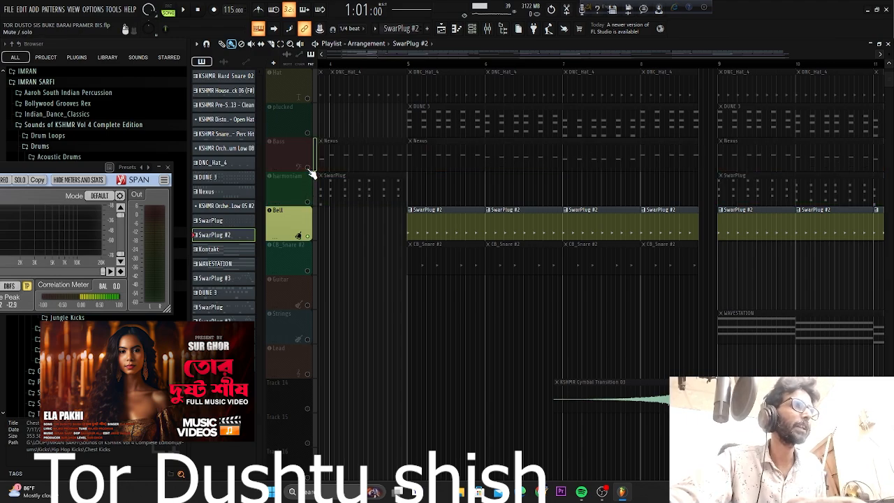
# - Play the isolated Bell track from just before bar 5 while examining its SwarPlug #2 notes in the piano roll
pyautogui.click(405, 65)
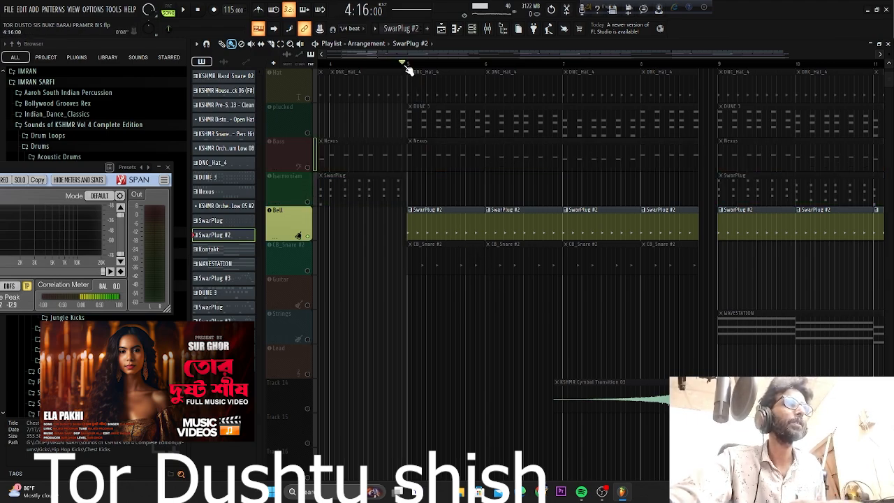
pyautogui.doubleClick(465, 240)
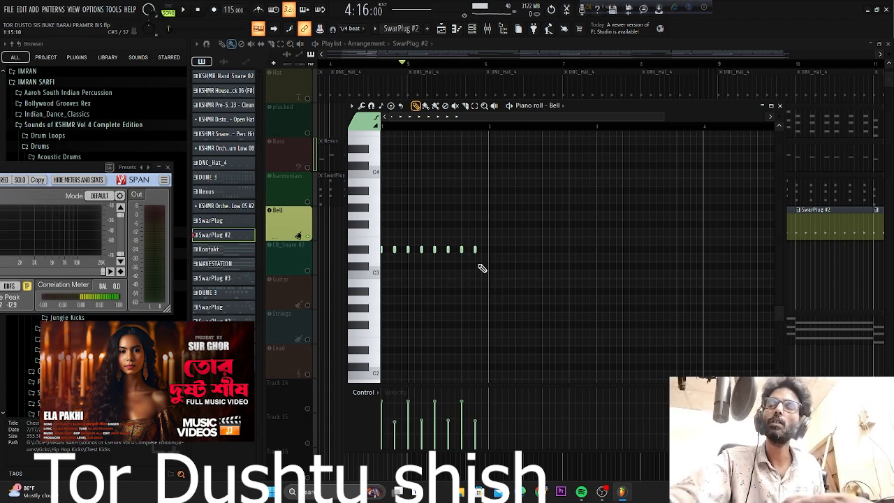
pyautogui.press('space')
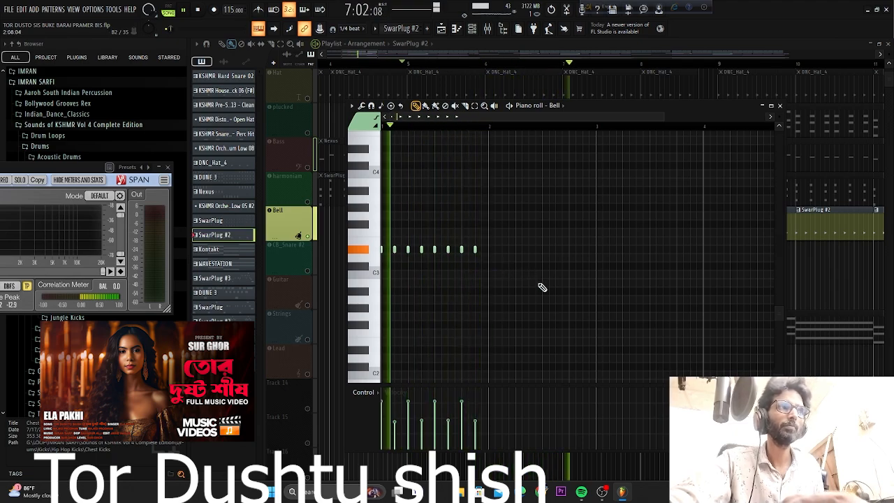
pyautogui.press('space')
pyautogui.click(780, 106)
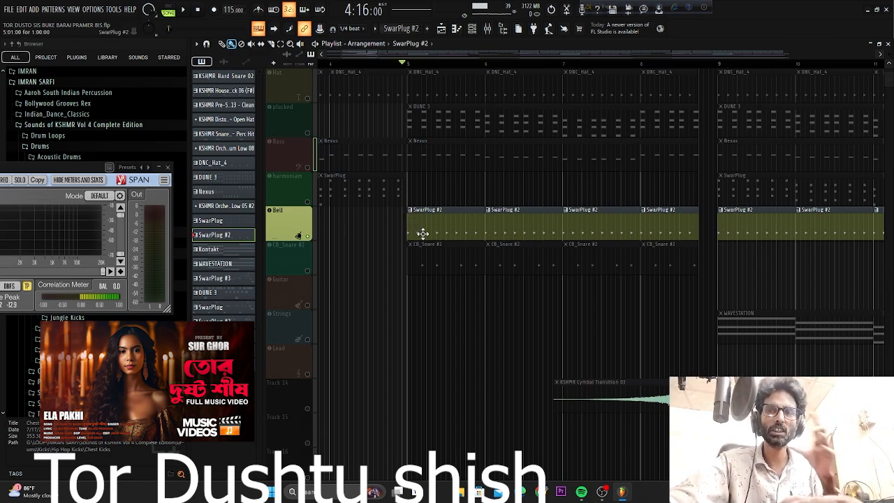
# - Isolate the CB_Snare #2 track by muting Bell, and play its pattern while examining its notes in the piano roll
pyautogui.click(309, 272)
pyautogui.click(308, 236)
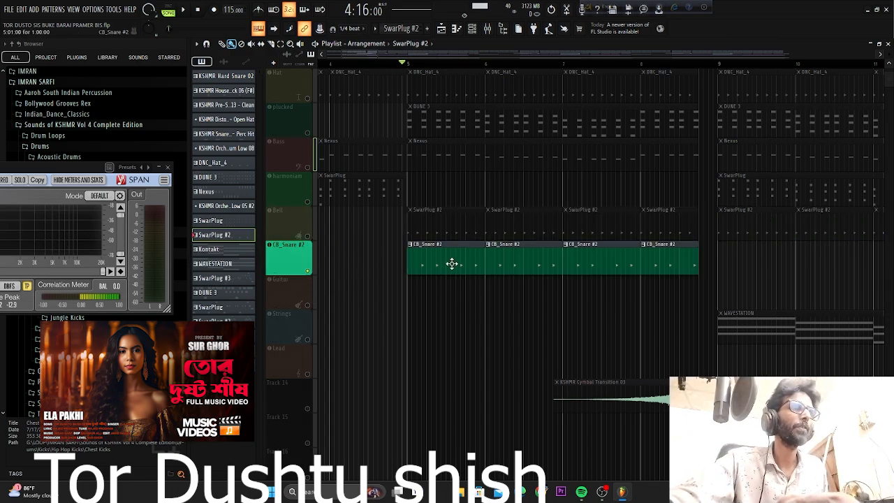
pyautogui.doubleClick(453, 263)
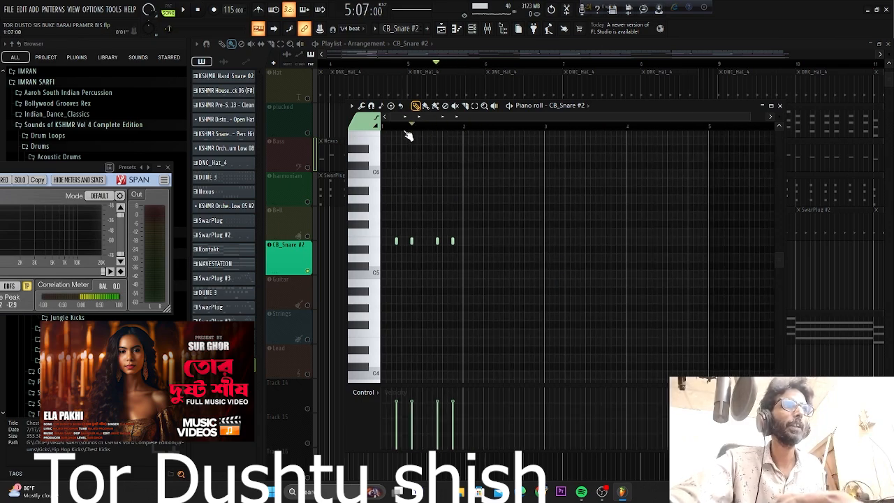
pyautogui.press('space')
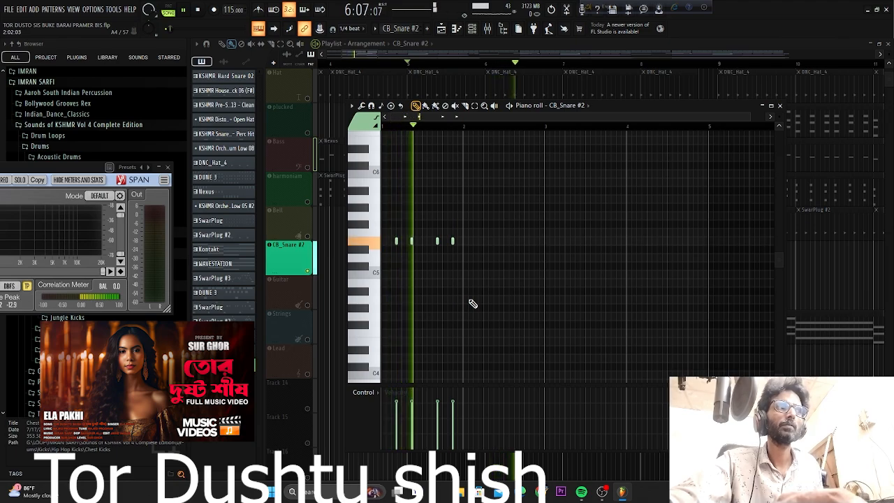
pyautogui.press('space')
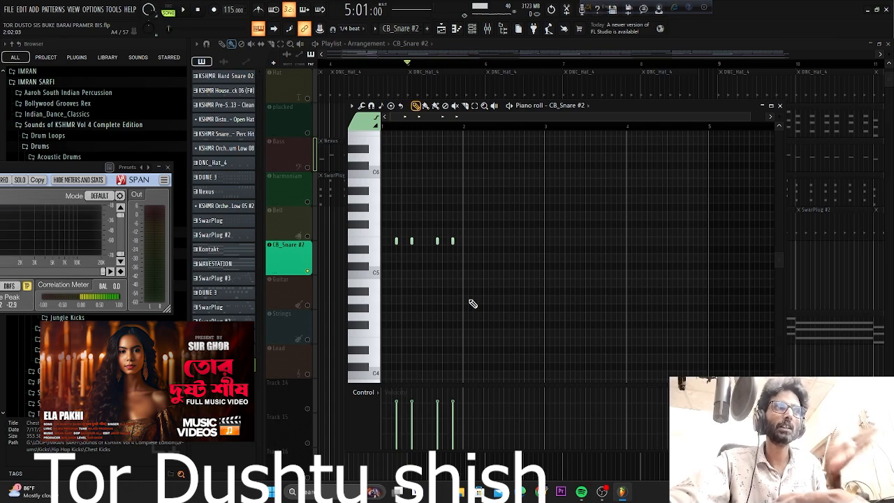
pyautogui.click(780, 105)
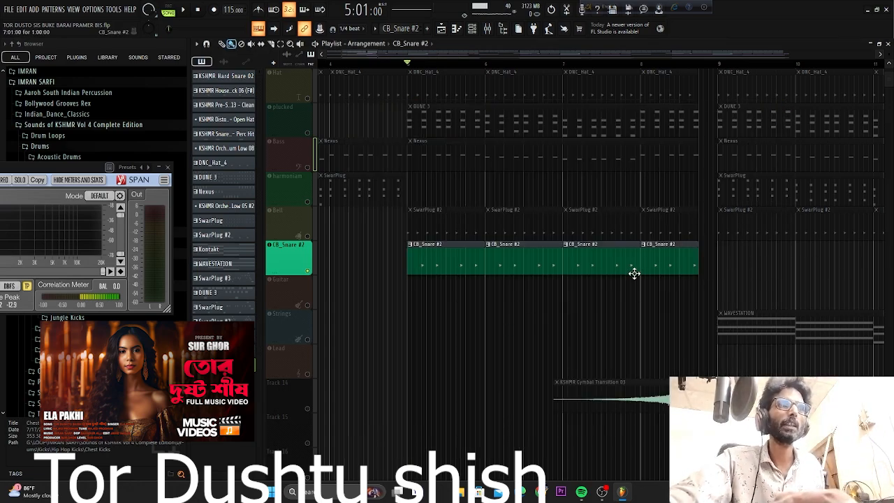
# - Examine the Strings track's WAVESTATION chord notes in the piano roll and play the part from bar 13
pyautogui.scroll(-4, 634, 273)
pyautogui.scroll(-8, 433, 285)
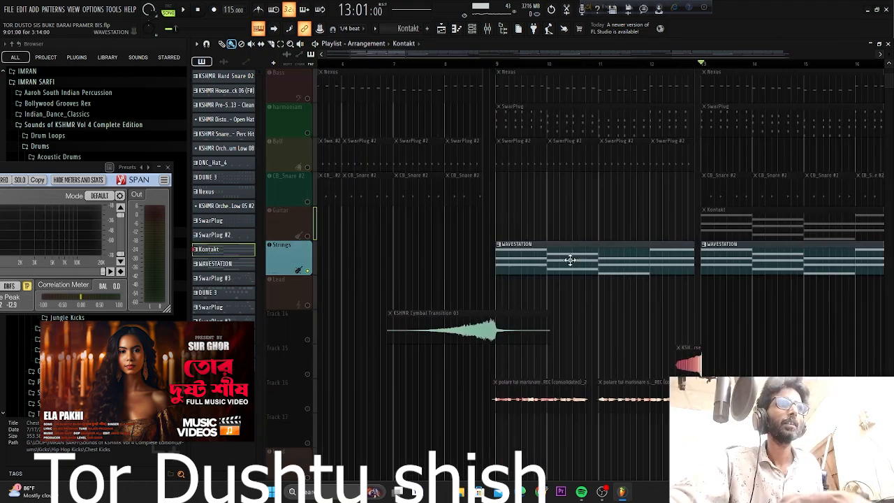
pyautogui.doubleClick(575, 260)
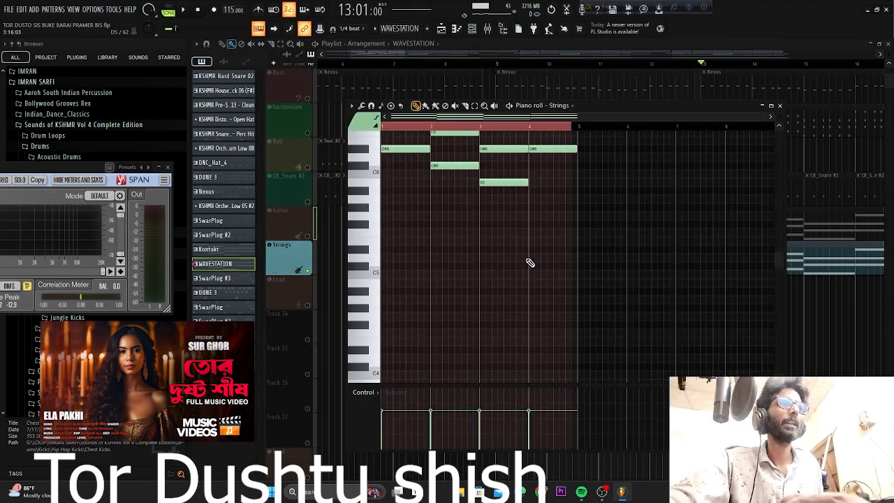
pyautogui.scroll(4, 538, 268)
pyautogui.press('space')
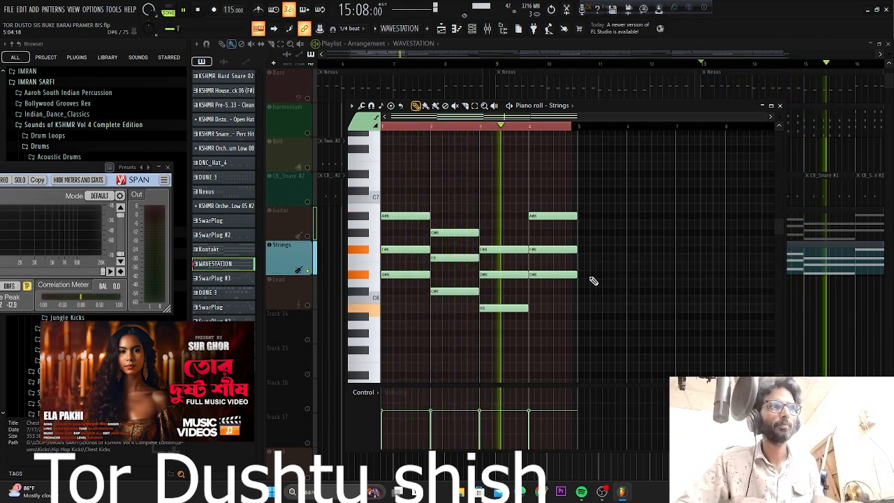
pyautogui.click(780, 106)
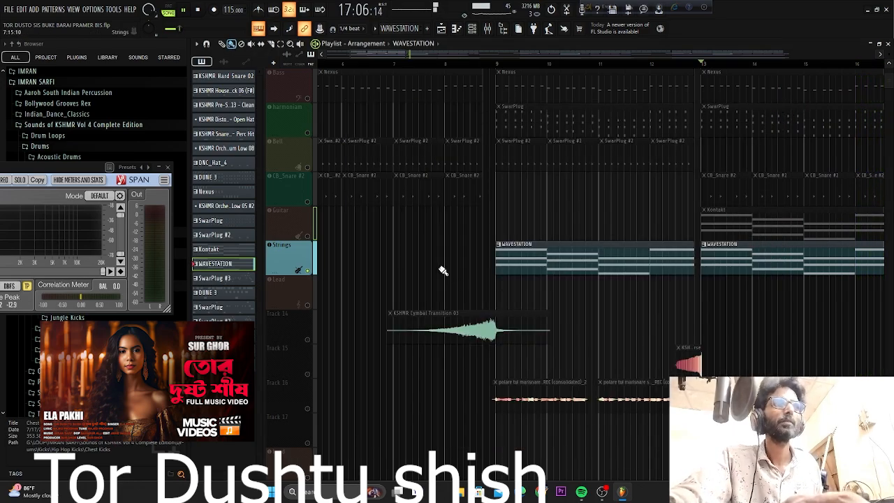
pyautogui.scroll(-3, 442, 270)
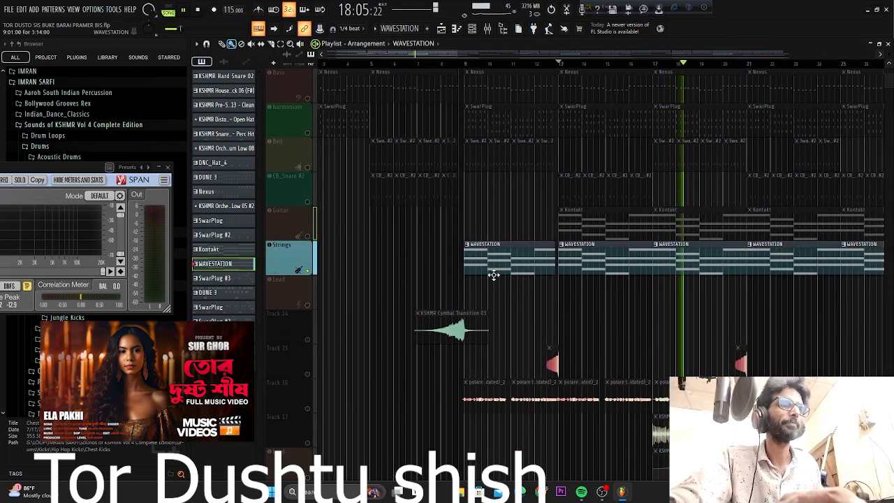
pyautogui.press('space')
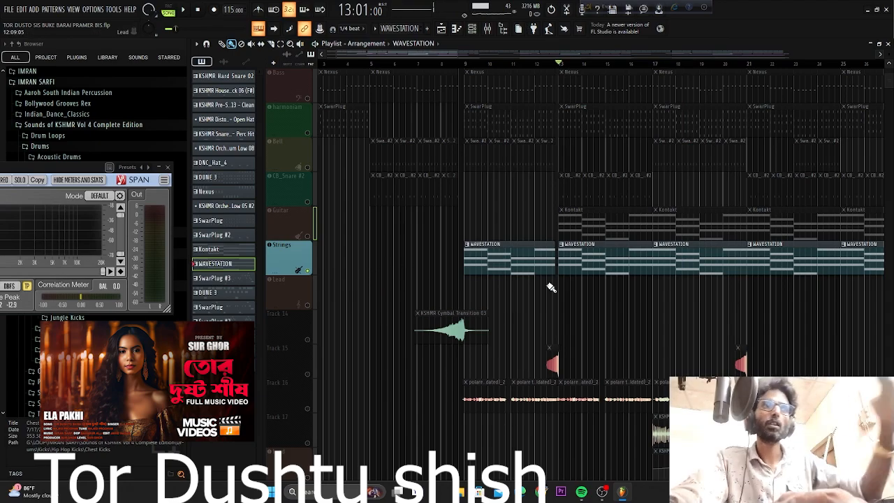
# - Unmute Track 16 and look over its vocal clips and the tracks below it across the arrangement
pyautogui.scroll(-4, 572, 247)
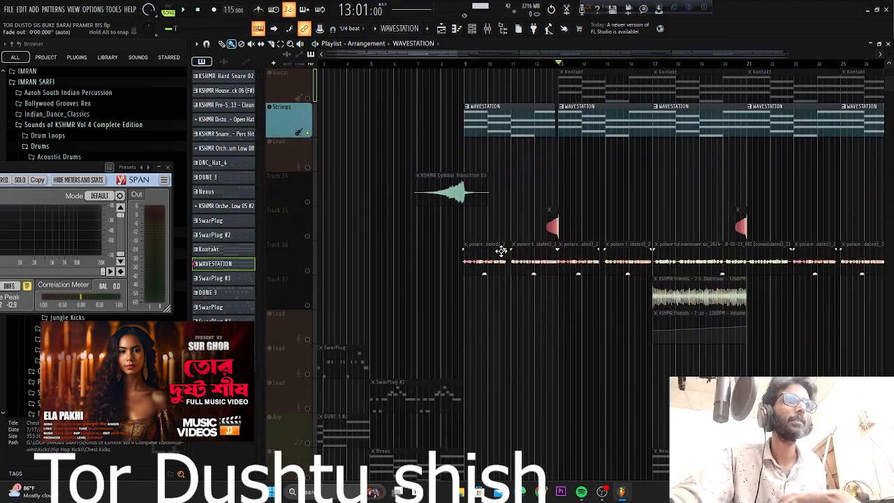
pyautogui.scroll(-2, 448, 261)
pyautogui.scroll(1, 344, 264)
pyautogui.scroll(1, 344, 263)
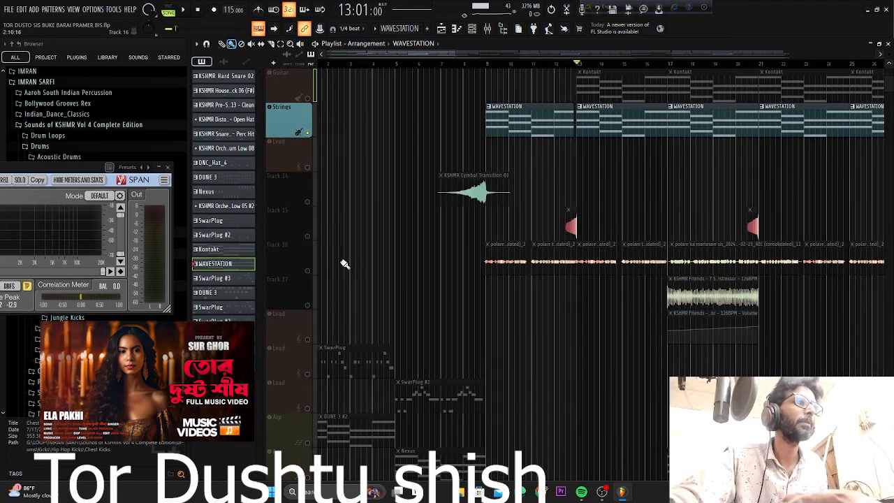
pyautogui.click(316, 273)
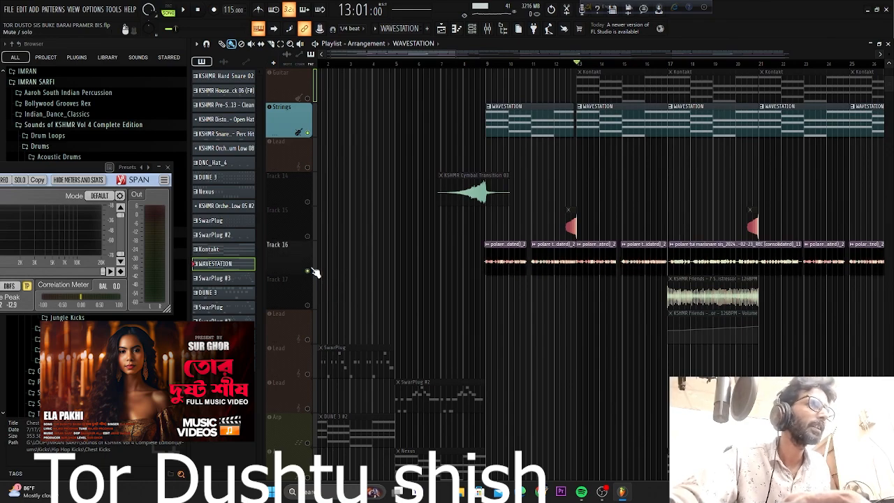
pyautogui.scroll(-2, 409, 285)
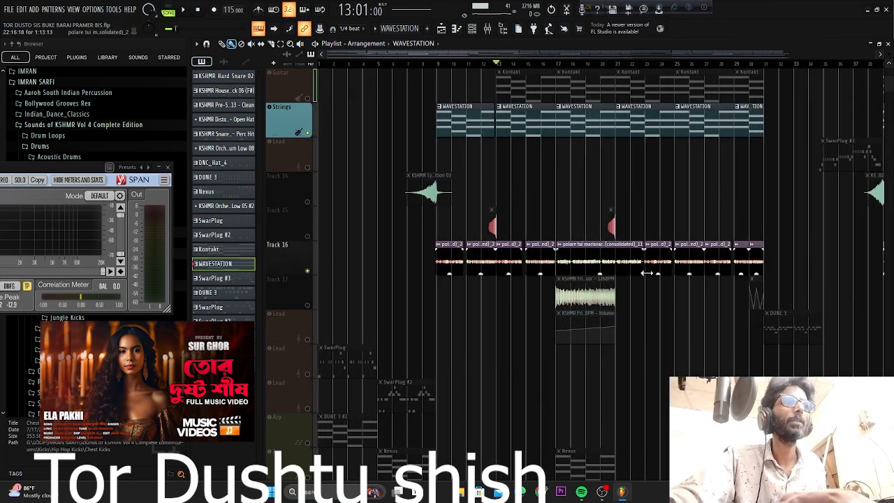
pyautogui.scroll(-4, 643, 272)
pyautogui.scroll(-2, 648, 271)
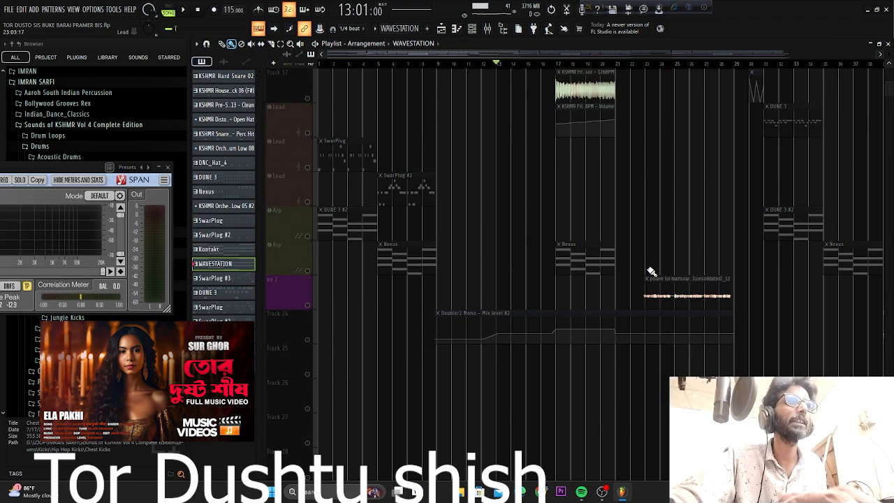
# - Mute Track 16, unmute Track 17, and look over its KSHMR Friends fill clip between bars 17 and 21
pyautogui.scroll(3, 650, 271)
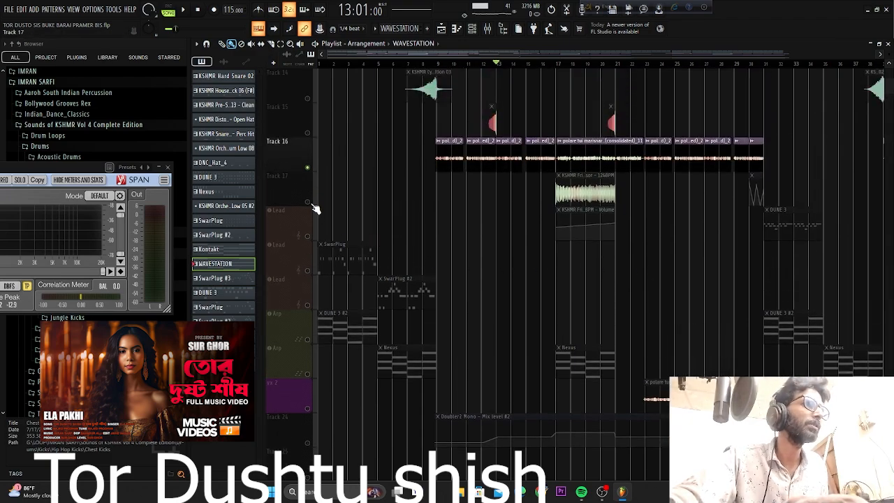
pyautogui.click(310, 174)
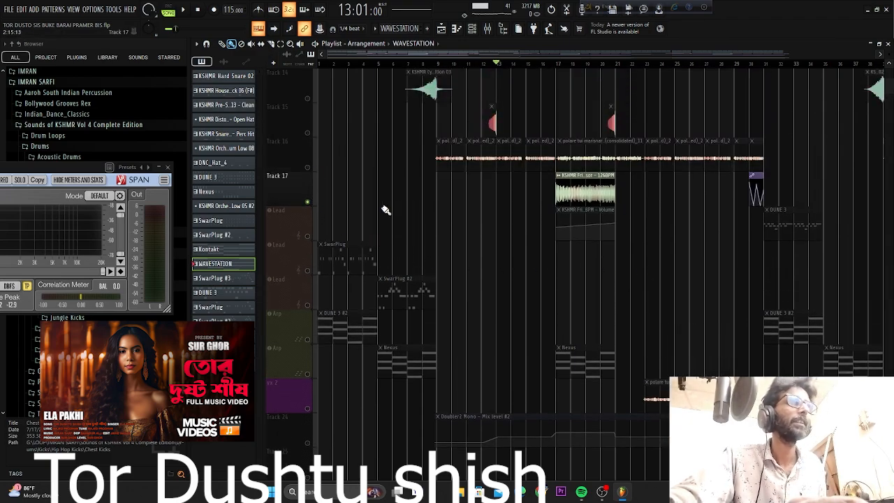
pyautogui.scroll(5, 577, 269)
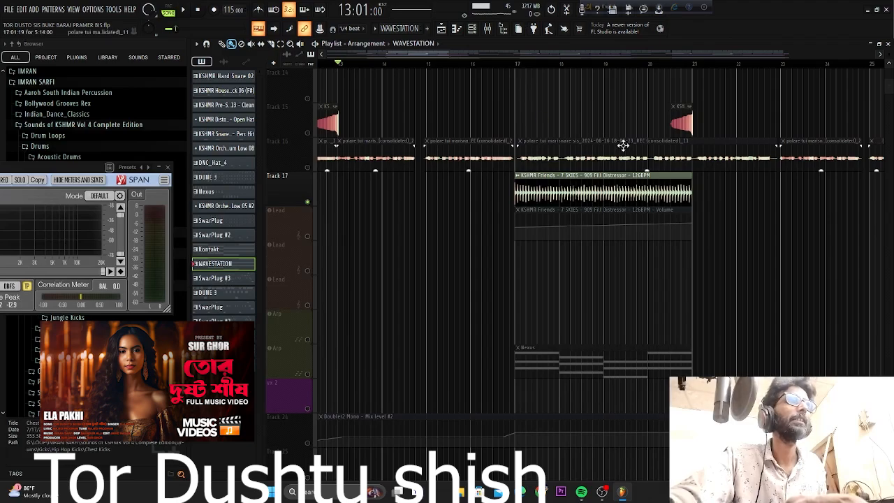
pyautogui.scroll(-3, 623, 144)
pyautogui.scroll(4, 418, 178)
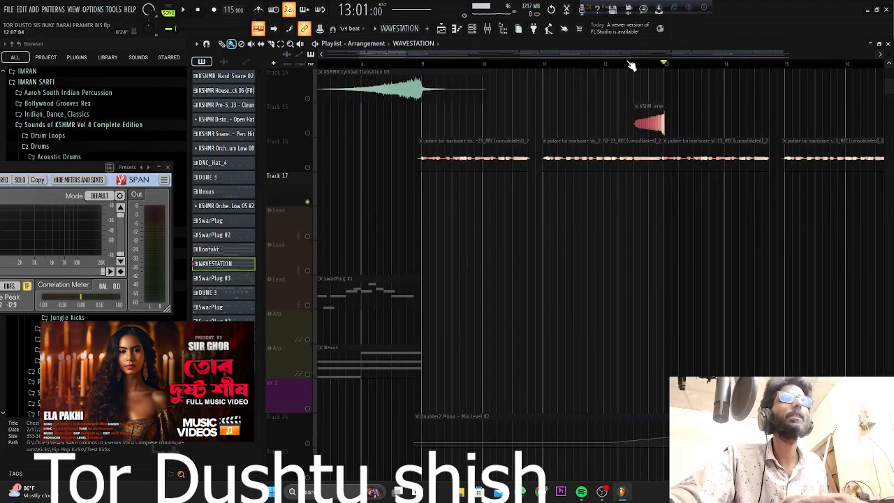
# - Unmute Track 15 and play its short KSHMR reverse clip from position 12:07
pyautogui.click(627, 63)
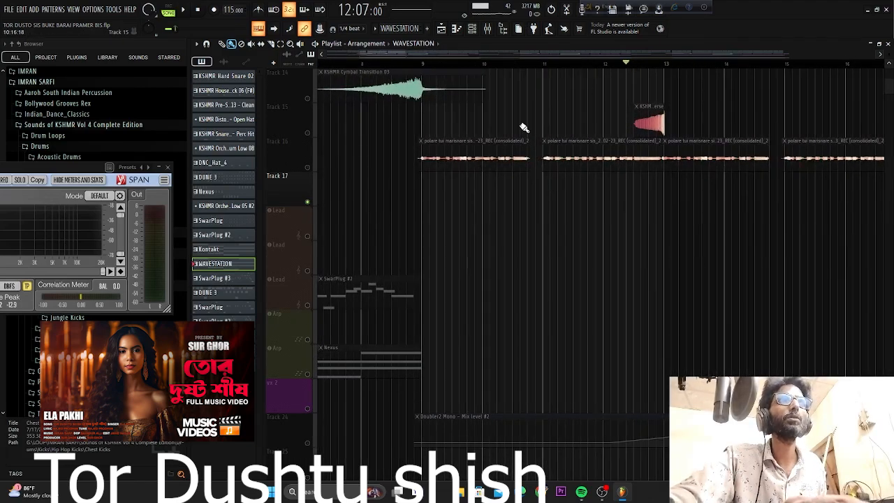
pyautogui.click(307, 133)
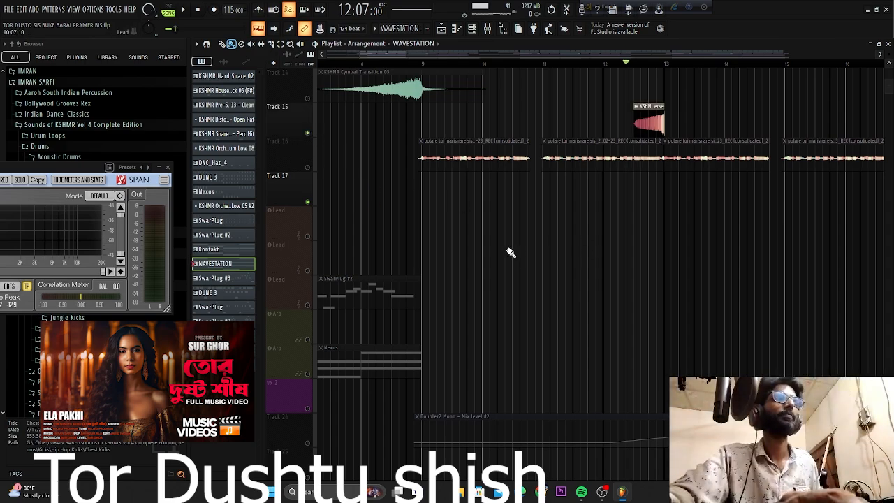
pyautogui.scroll(-3, 510, 253)
pyautogui.press('space')
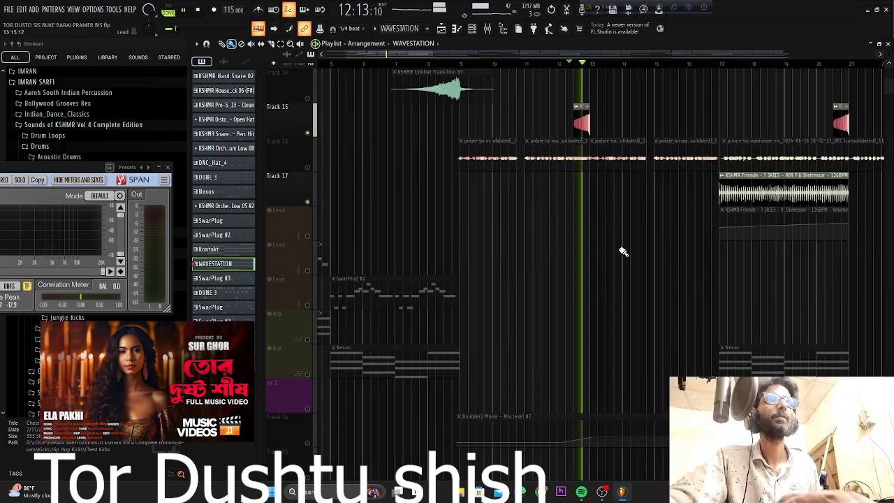
pyautogui.press('space')
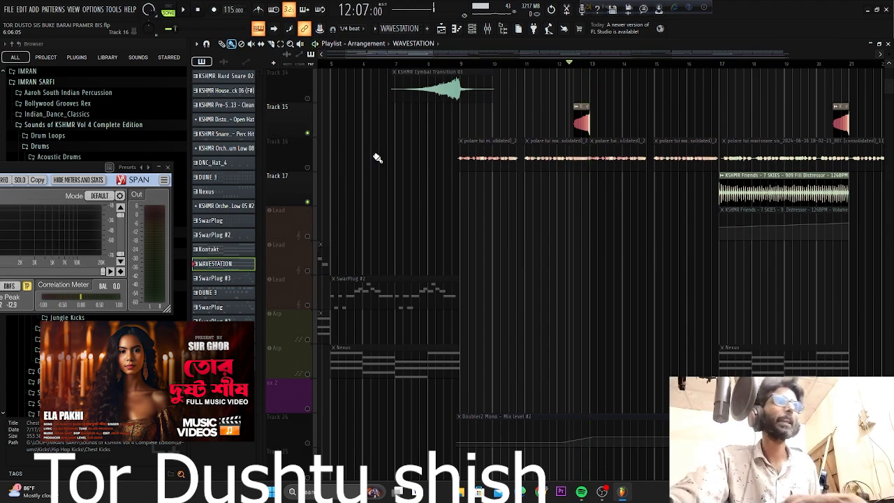
# - Review the neighbouring tracks and replay the Track 15 transition leading into bar 13
pyautogui.scroll(3, 531, 236)
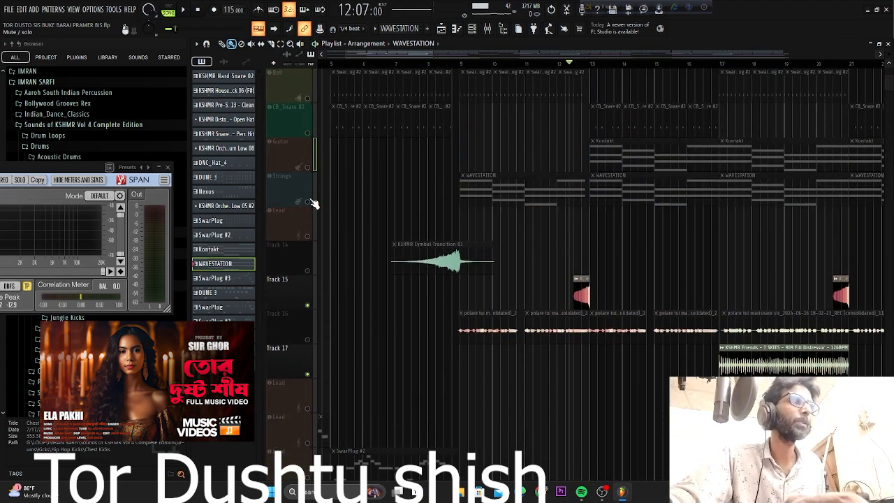
pyautogui.scroll(-2, 628, 318)
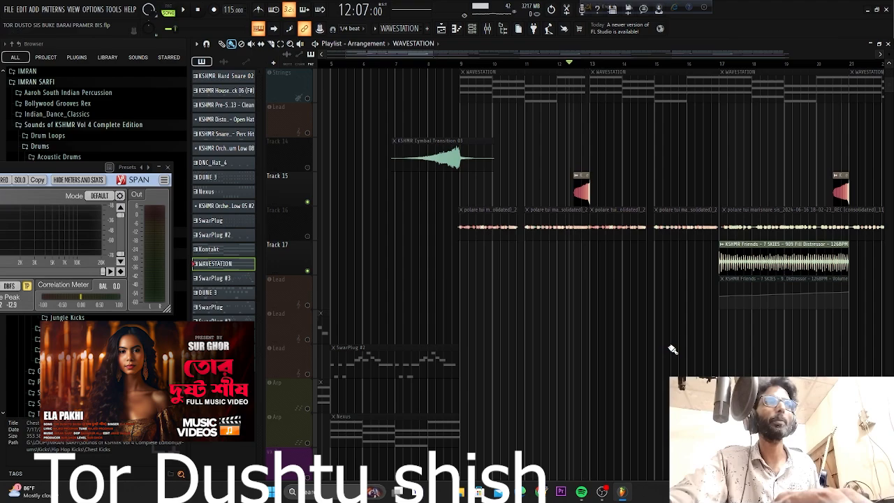
pyautogui.press('space')
pyautogui.press('space')
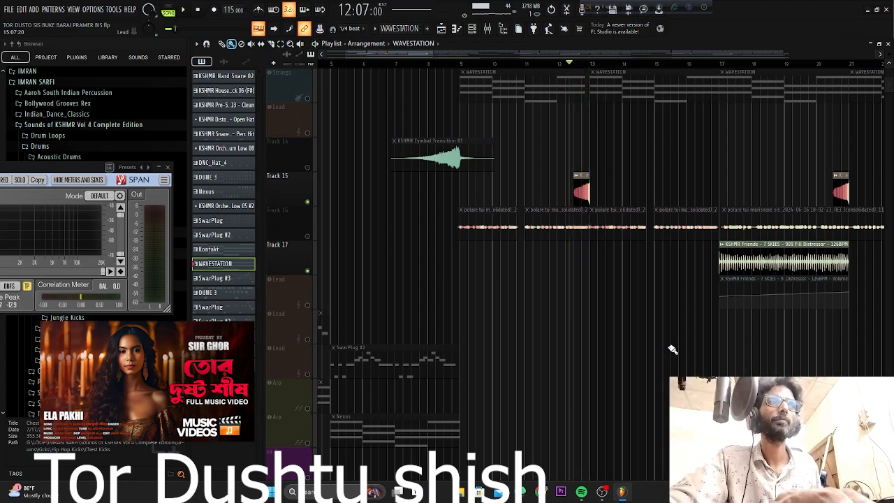
pyautogui.press('space')
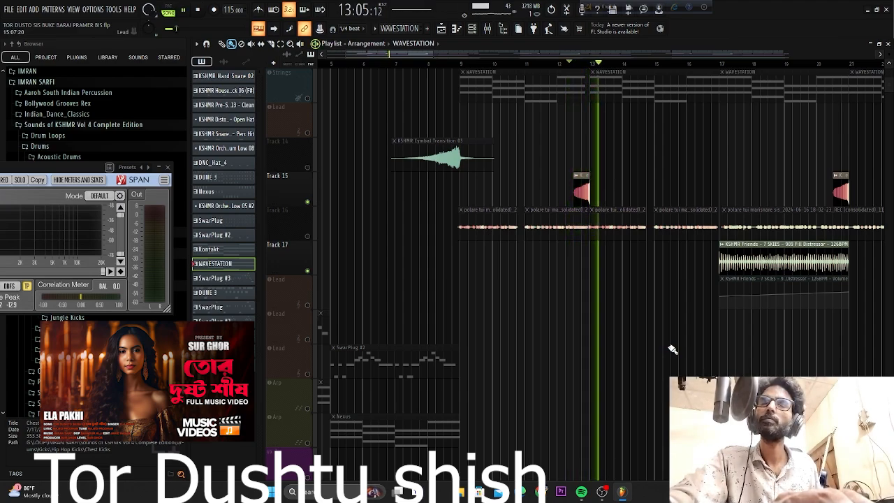
pyautogui.press('space')
# - Unmute Track 14 and play its KSHMR Cymbal Transition 03 clip from just before bar 7
pyautogui.scroll(-3, 543, 271)
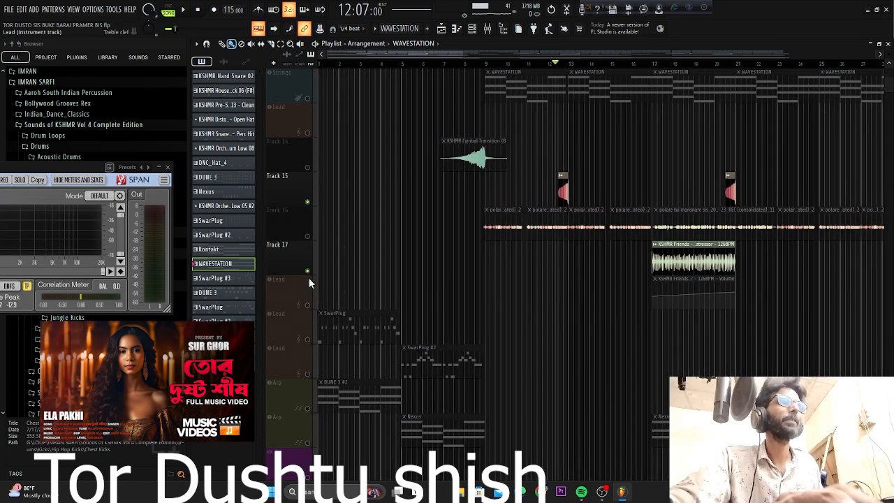
pyautogui.scroll(3, 307, 278)
pyautogui.click(308, 168)
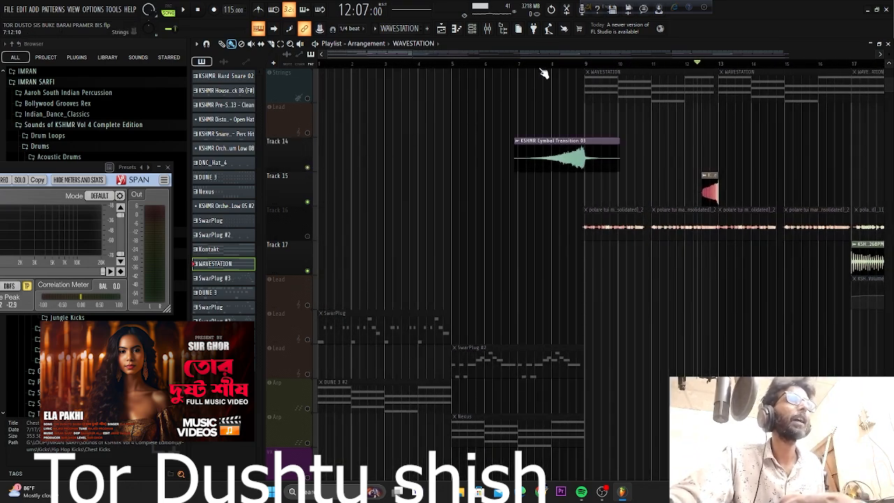
pyautogui.click(513, 64)
pyautogui.press('space')
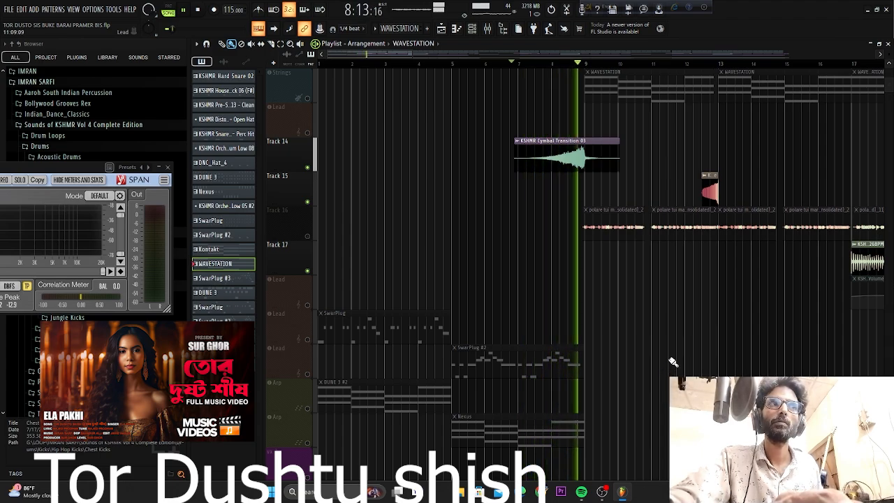
# - Stop the Track 14 playback and play Track 17's KSHMR Friends fill clip from position 16:12
pyautogui.press('space')
pyautogui.scroll(-3, 504, 317)
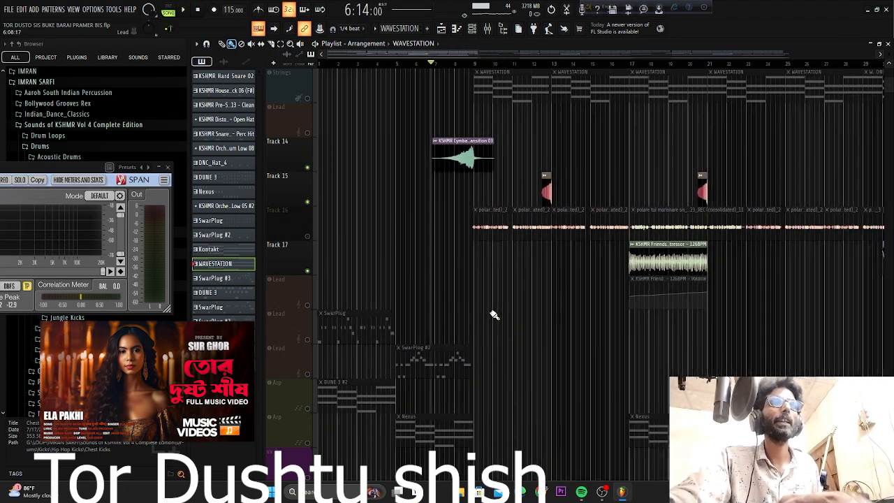
pyautogui.scroll(2, 557, 142)
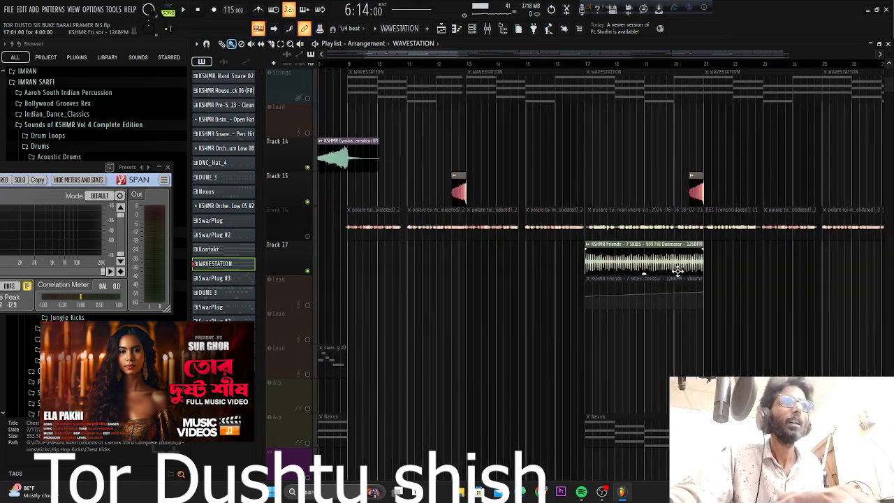
pyautogui.click(579, 63)
pyautogui.scroll(3, 658, 270)
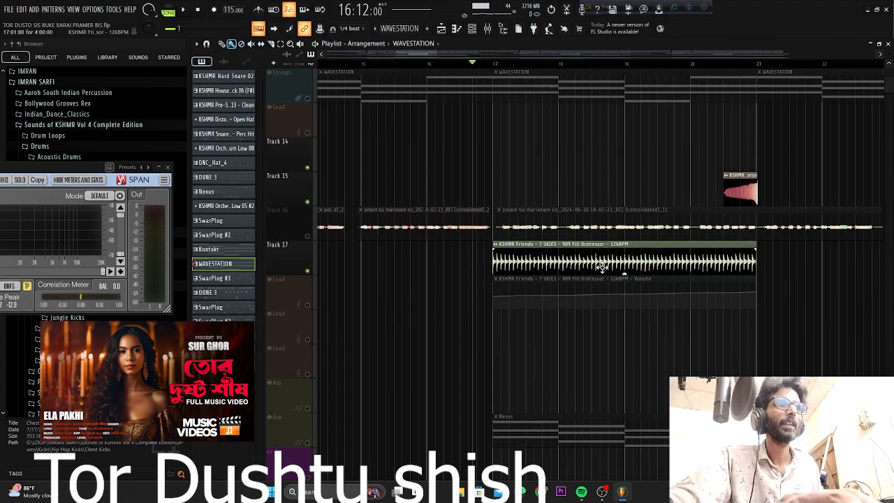
pyautogui.press('space')
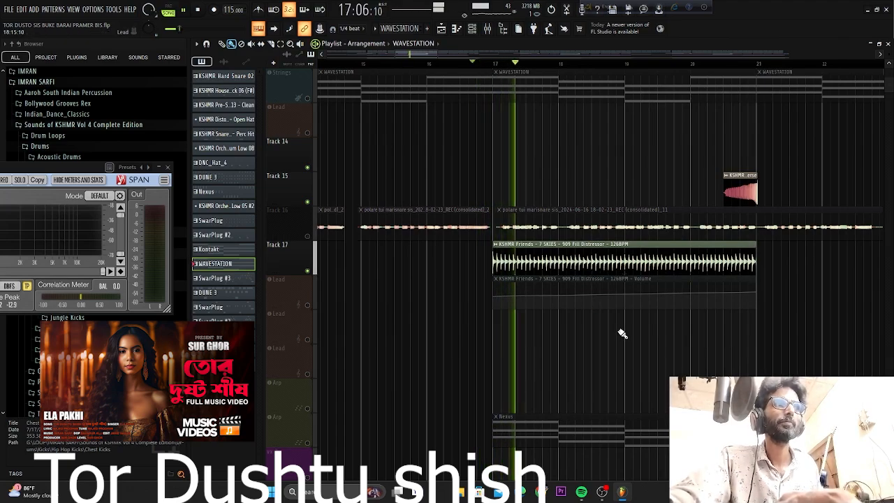
pyautogui.scroll(-2, 622, 333)
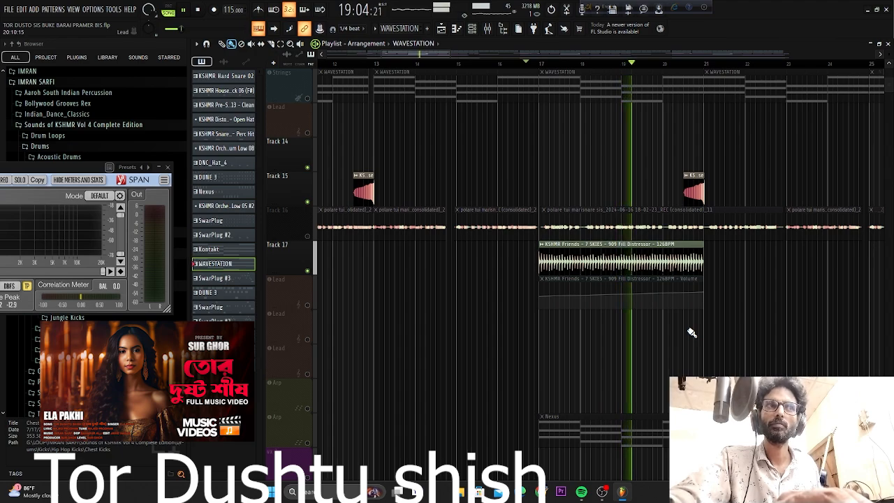
# - Play Track 14's KSHMR Cymbal Transition 02 clip from position 38:02, then stop playback
pyautogui.scroll(1, 692, 332)
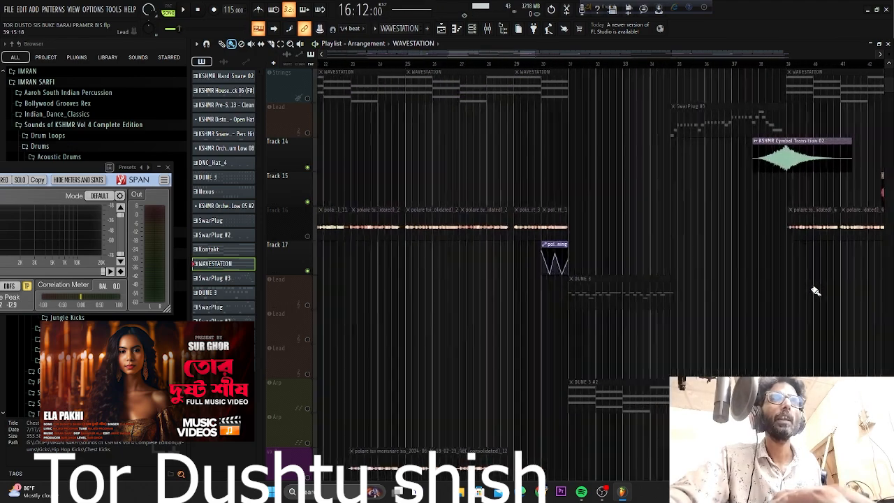
pyautogui.scroll(-3, 545, 275)
pyautogui.scroll(2, 744, 262)
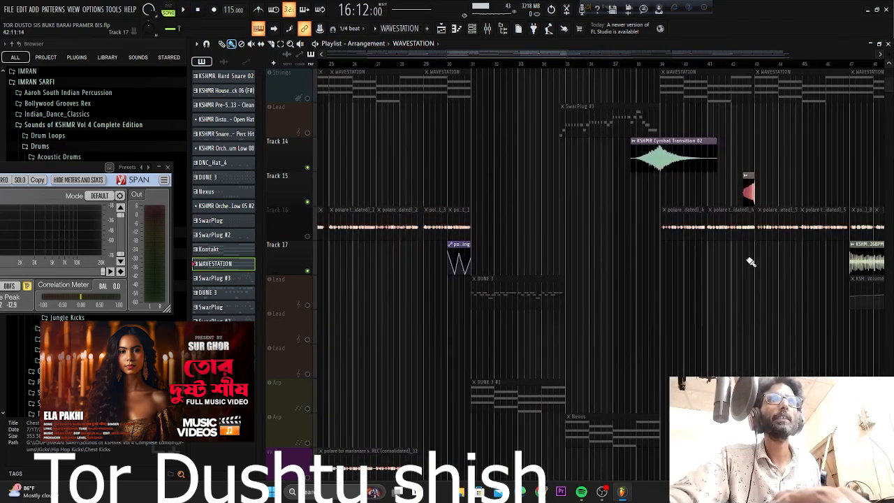
pyautogui.click(640, 63)
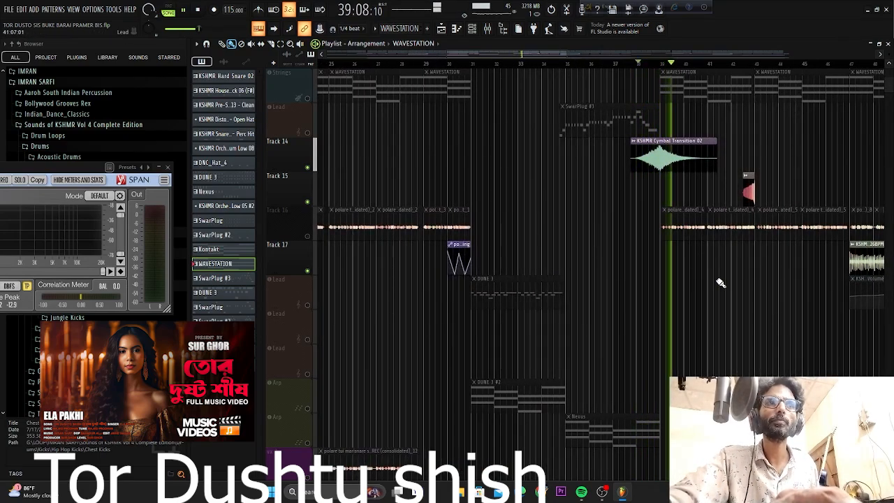
pyautogui.scroll(-2, 685, 279)
pyautogui.scroll(-3, 684, 279)
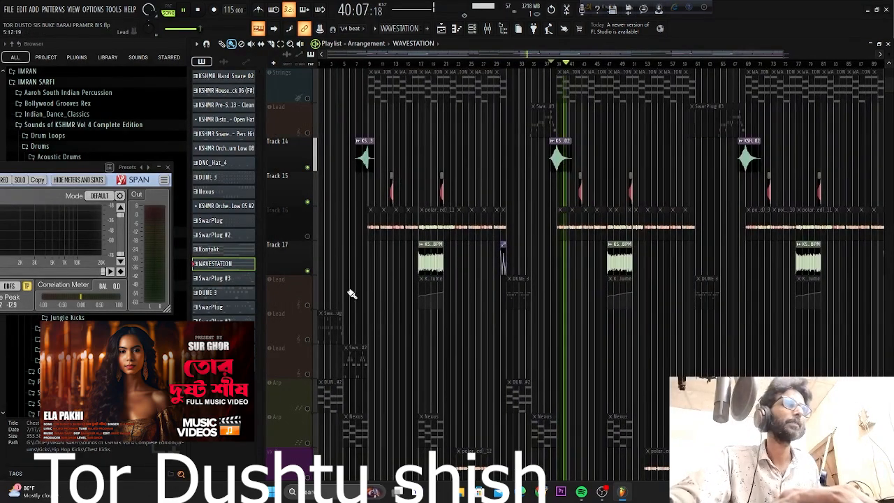
pyautogui.scroll(2, 285, 285)
pyautogui.press('space')
# - Isolate the lower Arp track, open its Nexus clip in the piano roll, and play its chords from position 15:10
pyautogui.scroll(-5, 419, 235)
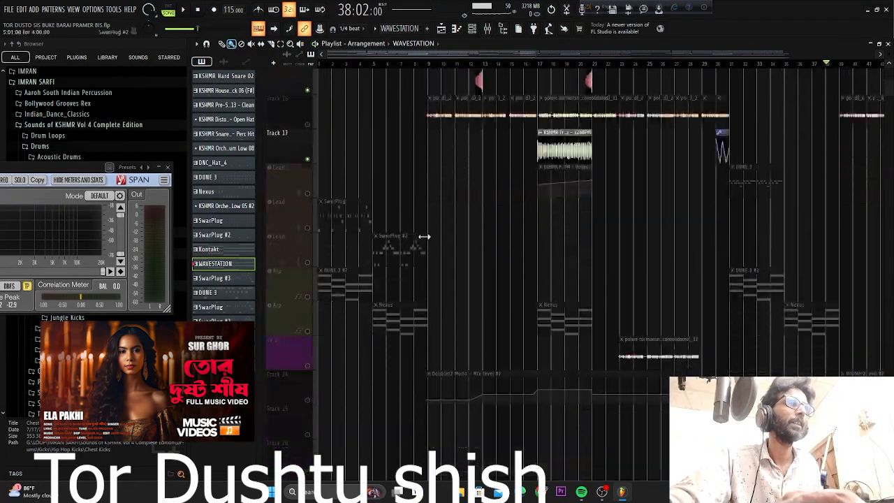
pyautogui.scroll(-2, 643, 225)
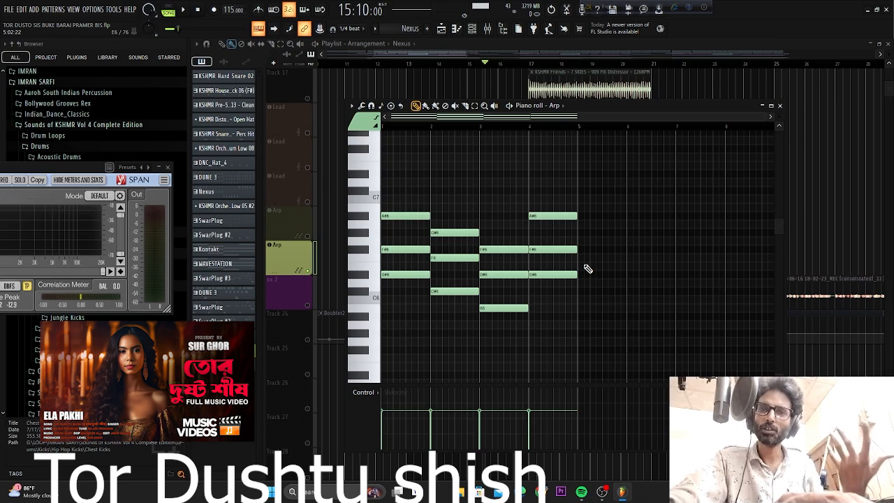
pyautogui.press('space')
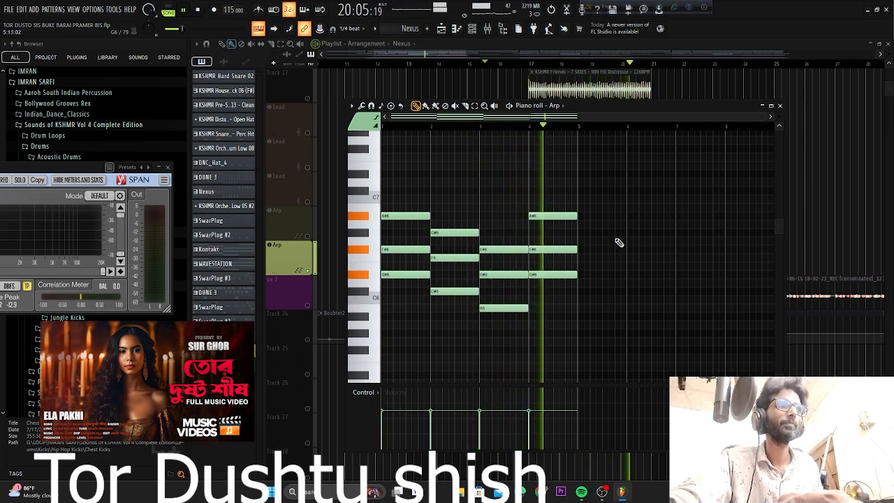
pyautogui.press('space')
pyautogui.click(781, 106)
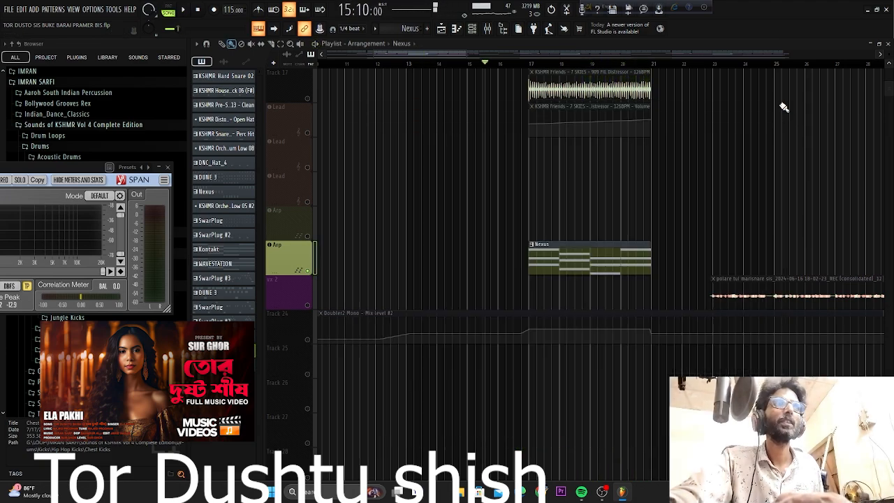
# - Unmute the upper Arp track, open its DUNE 3 #2 clip in the piano roll, and play it from bar 1
pyautogui.click(288, 253)
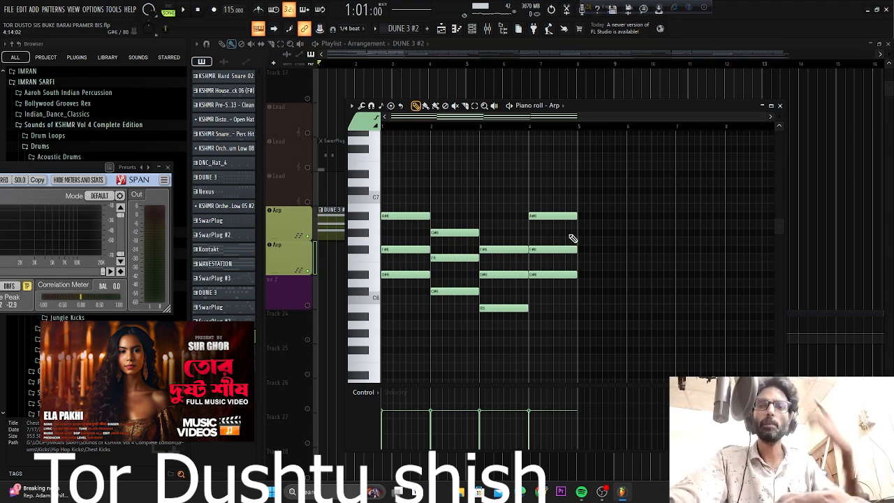
pyautogui.press('space')
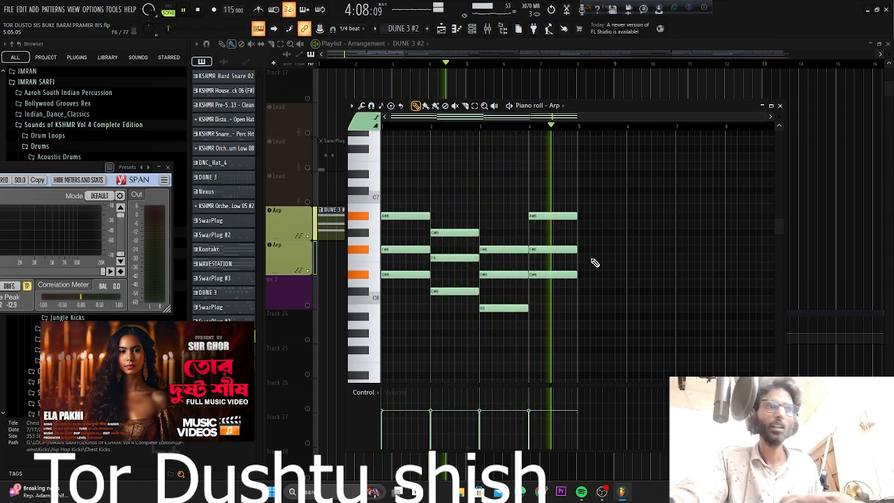
pyautogui.press('space')
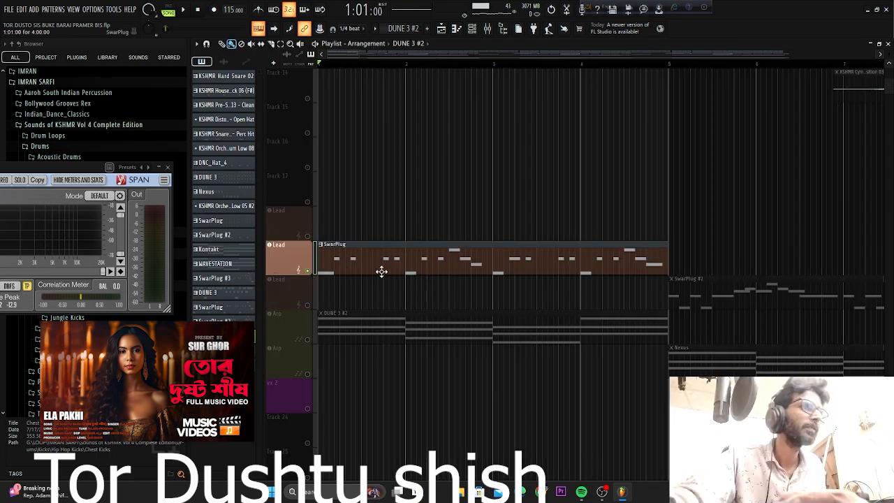
# - Play the isolated Lead track's SwarPlug clip from bar 1 while looking over the instrument tracks above it
pyautogui.scroll(-4, 437, 258)
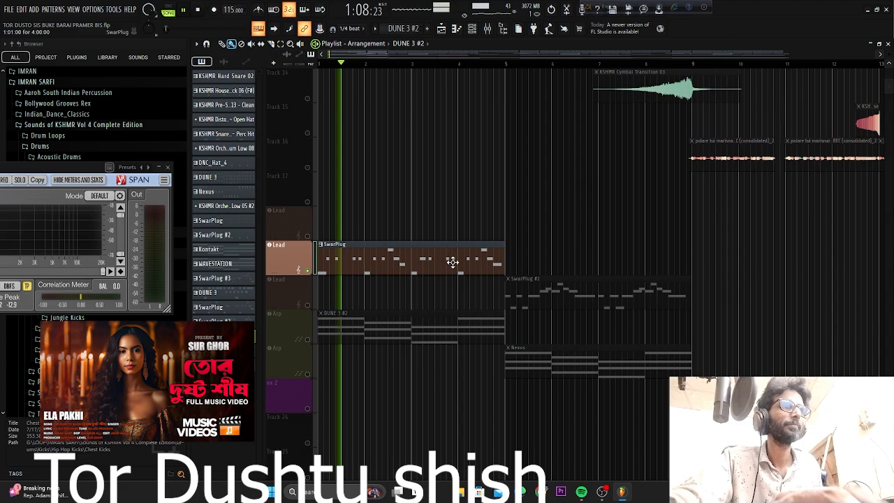
pyautogui.scroll(6, 455, 262)
pyautogui.scroll(4, 452, 258)
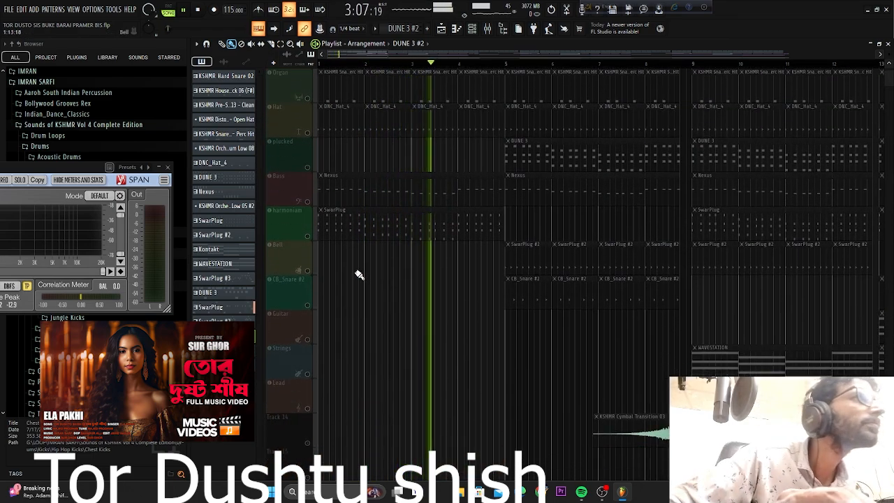
pyautogui.scroll(-5, 358, 273)
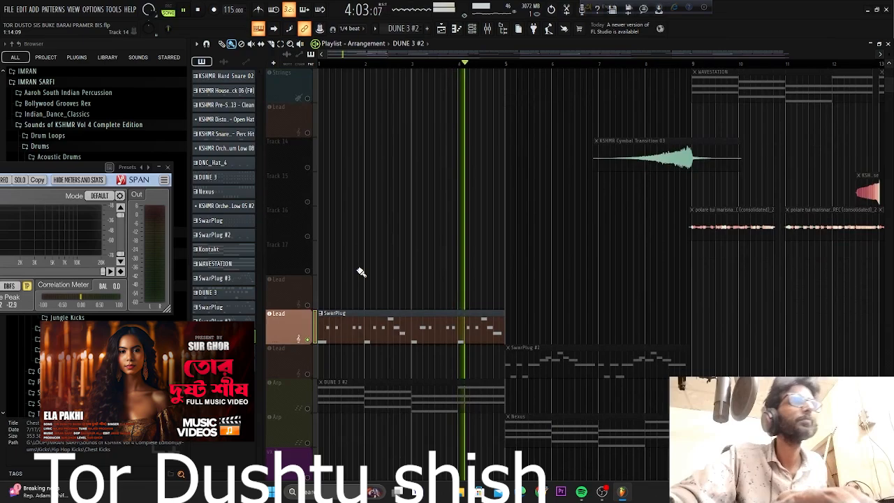
pyautogui.scroll(-3, 359, 273)
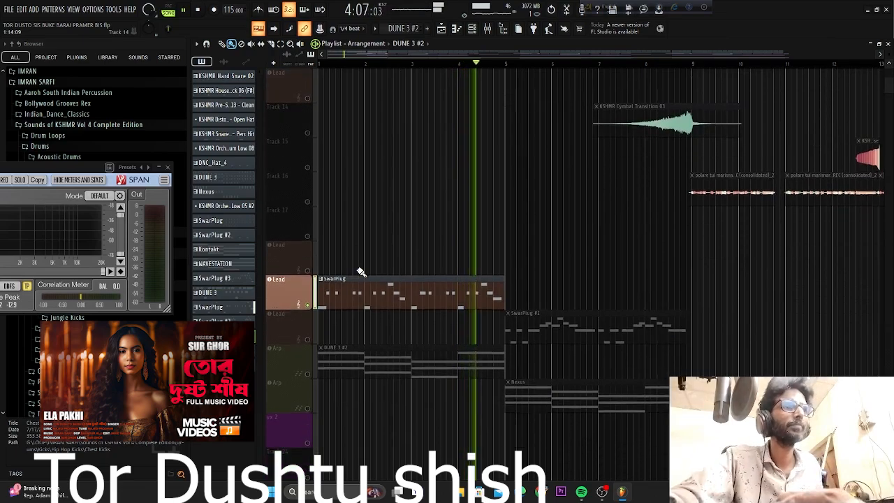
pyautogui.press('space')
# - Mute the SwarPlug Lead track, unmute the SwarPlug #2 Lead track, and set the playback position to 4:16
pyautogui.click(308, 237)
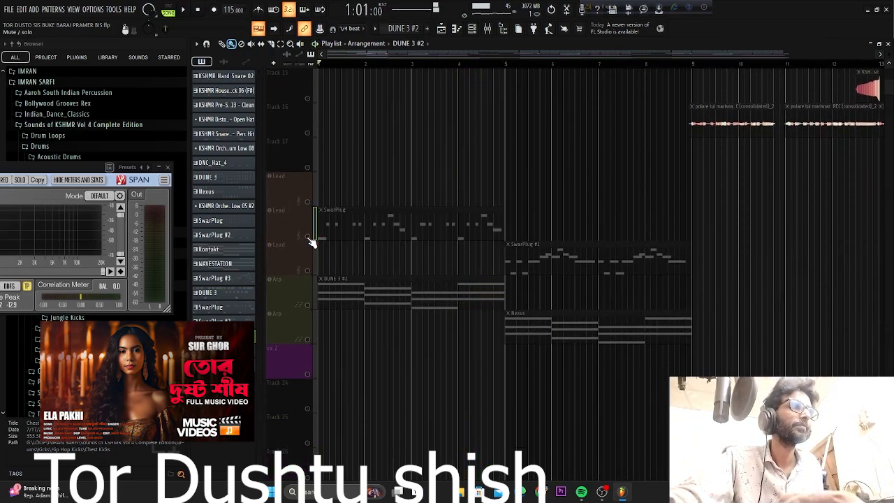
pyautogui.click(308, 270)
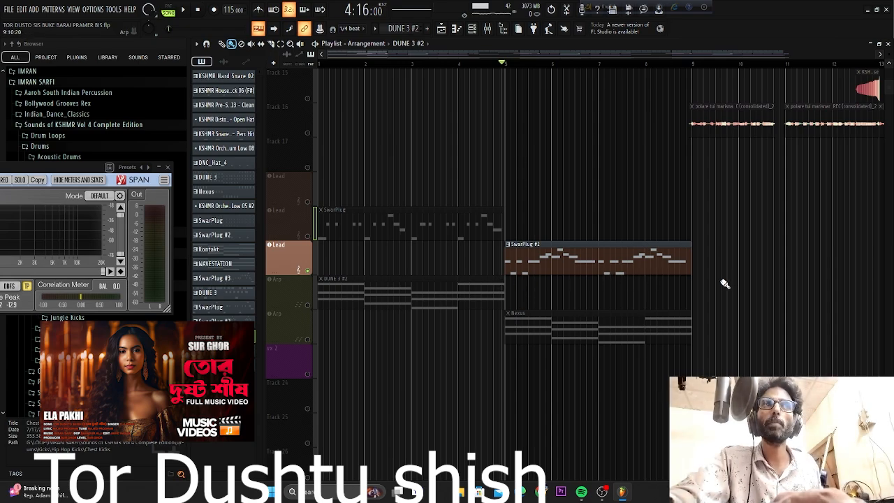
pyautogui.scroll(-2, 425, 339)
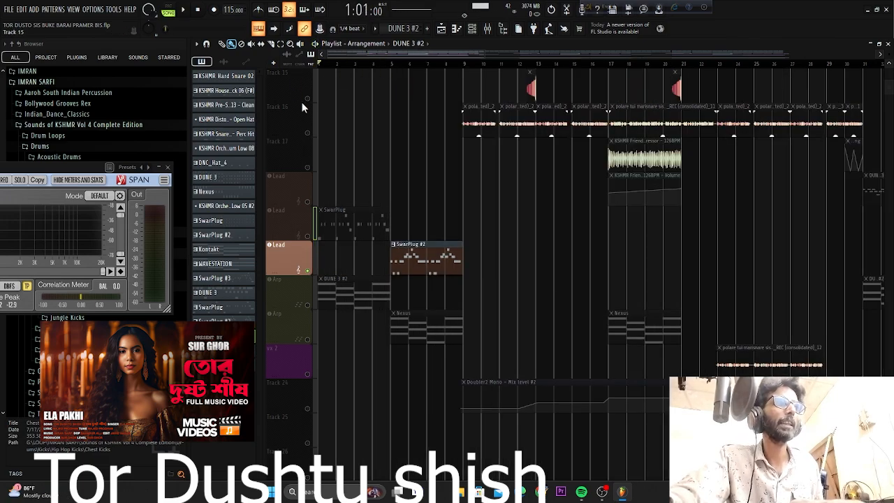
# - Unmute the upper Arp track and play its DUNE 3 #2 clip at bar 1 with its notes open
pyautogui.click(312, 305)
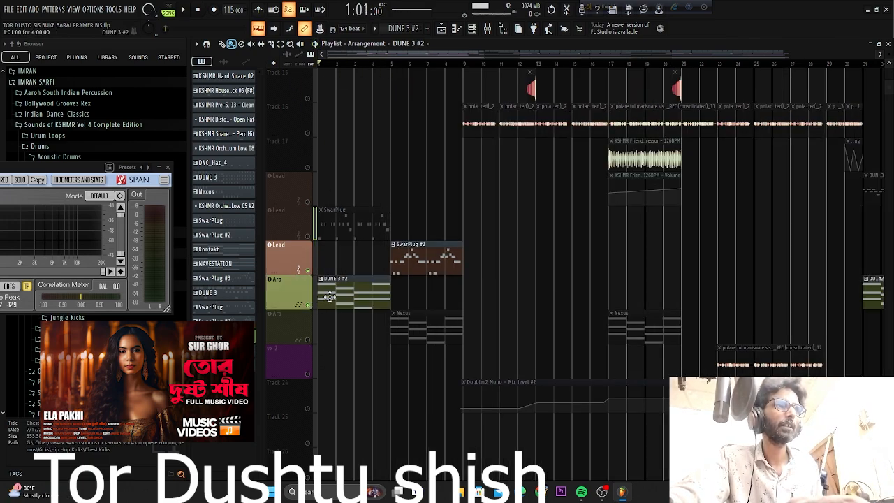
pyautogui.doubleClick(329, 296)
pyautogui.press('space')
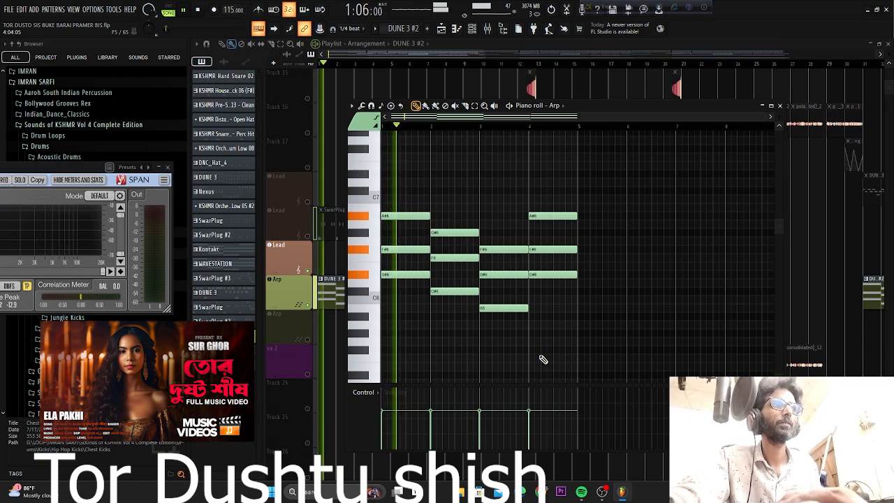
pyautogui.press('space')
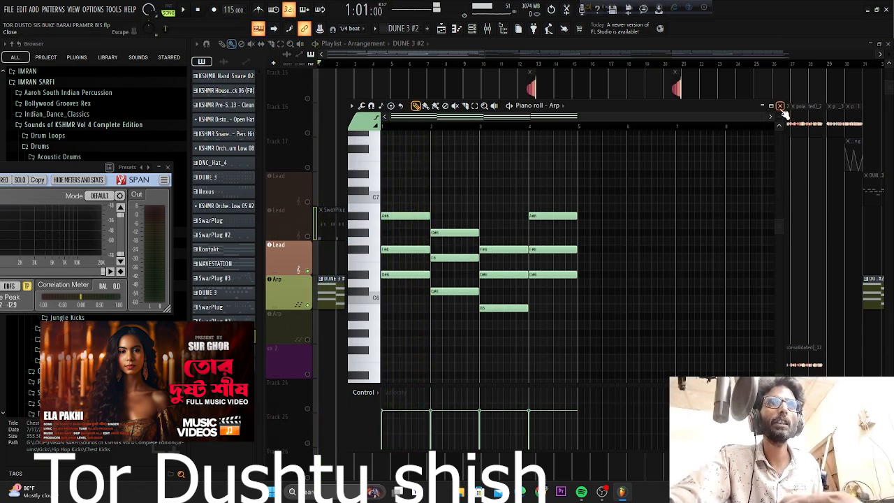
pyautogui.click(780, 106)
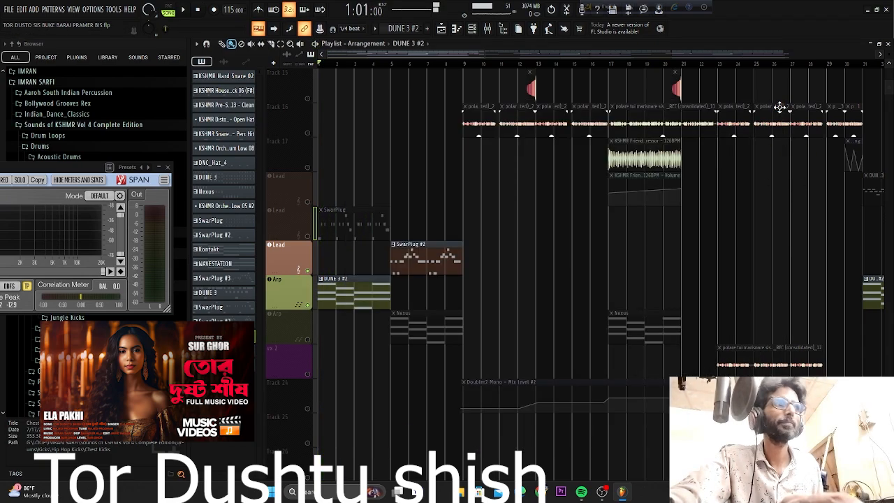
# - Unmute the lower Arp track and briefly open the notes of its Nexus clip at bar 5
pyautogui.click(308, 339)
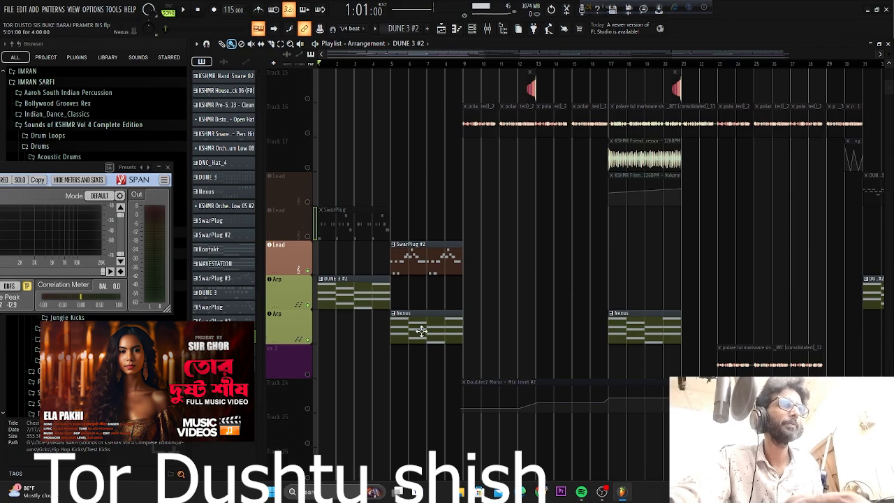
pyautogui.doubleClick(422, 331)
pyautogui.press('Escape')
# - Unmute the Lead track holding the DUNE 3 clip at bar 31
pyautogui.scroll(5, 387, 350)
pyautogui.scroll(-4, 387, 349)
pyautogui.scroll(4, 535, 349)
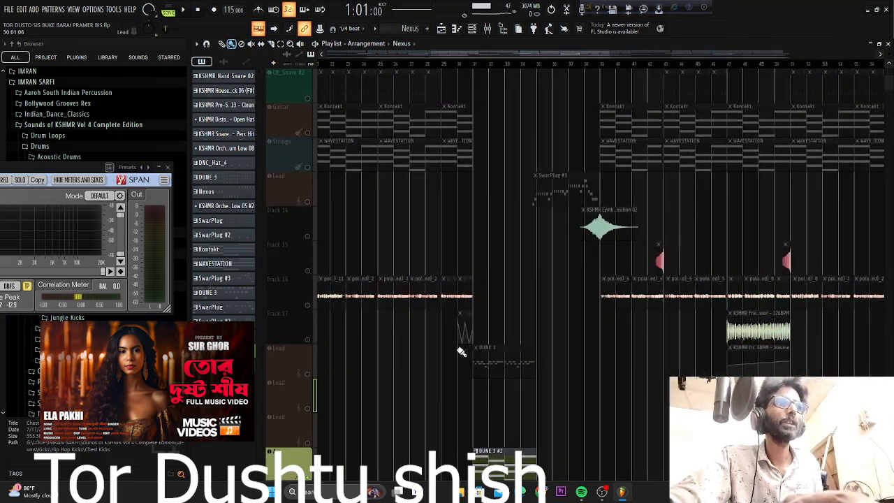
pyautogui.scroll(1, 461, 352)
pyautogui.scroll(-3, 495, 352)
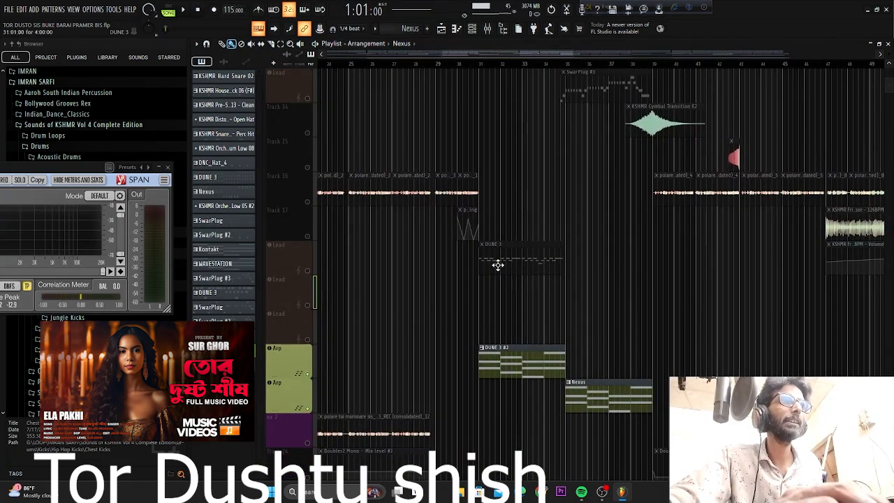
pyautogui.click(311, 274)
pyautogui.scroll(2, 475, 247)
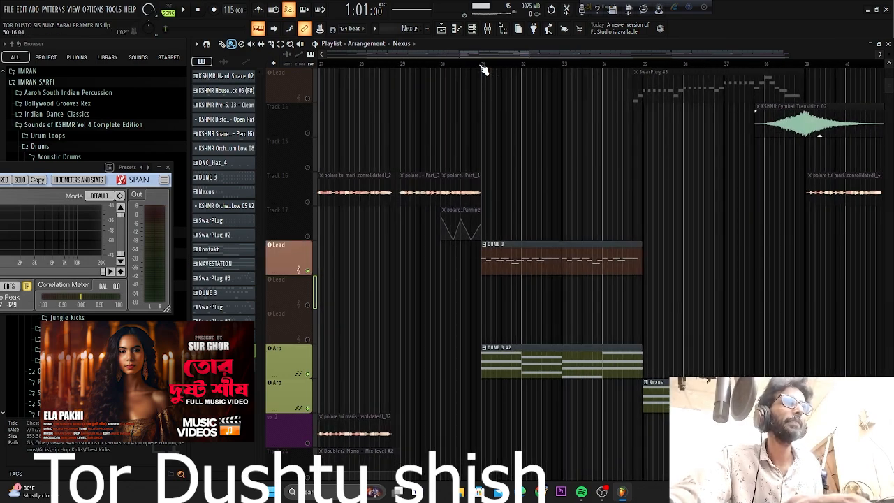
# - Solo the DUNE 3 Lead track and play its clip from position 30:16
pyautogui.rightClick(313, 277)
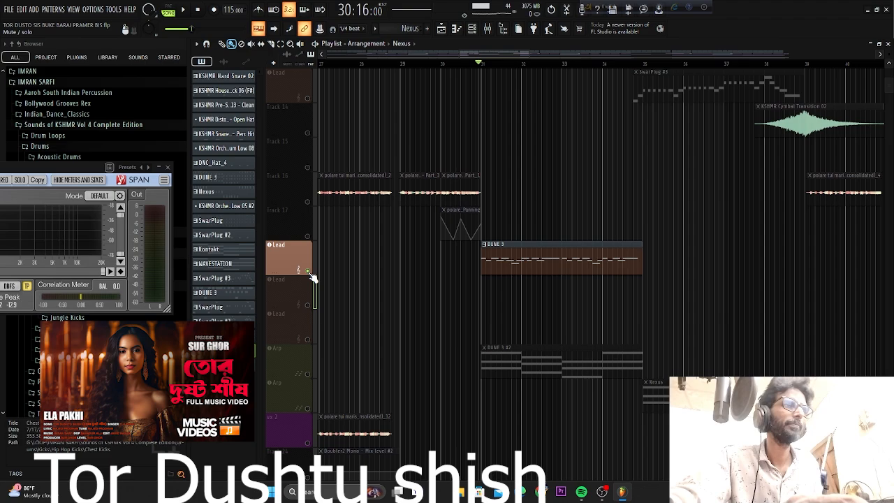
pyautogui.press('space')
pyautogui.scroll(-1, 447, 305)
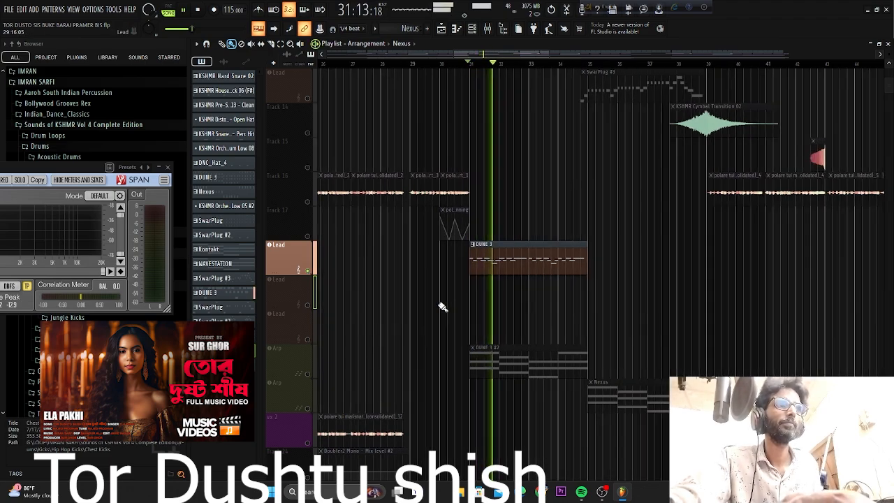
pyautogui.scroll(-1, 403, 305)
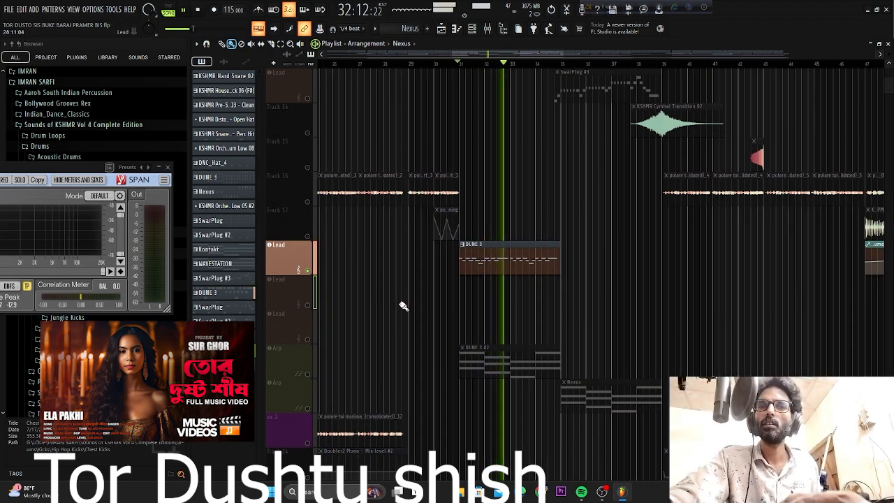
pyautogui.press('space')
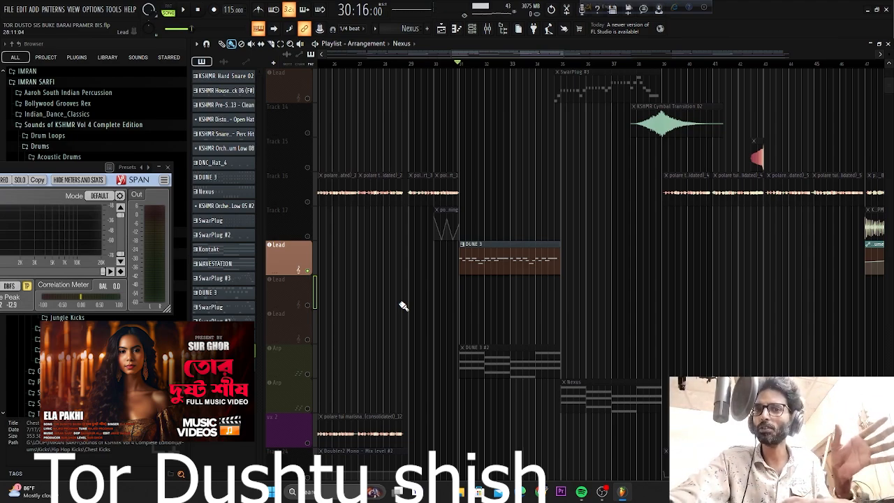
# - Mute the DUNE 3 Lead track, unmute the SwarPlug #3 Lead track and play its clip from position 34:12
pyautogui.click(312, 272)
pyautogui.keyDown('ctrl'); pyautogui.scroll(3, 568, 333); pyautogui.keyUp('ctrl')
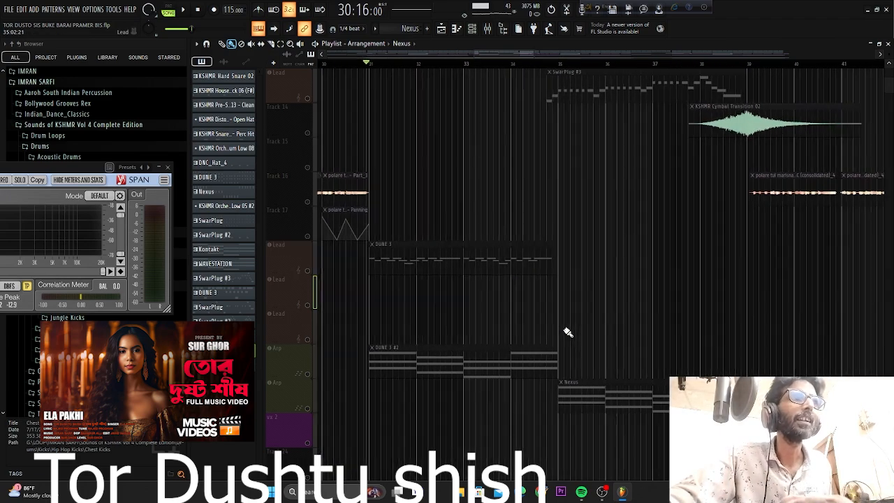
pyautogui.scroll(3, 634, 339)
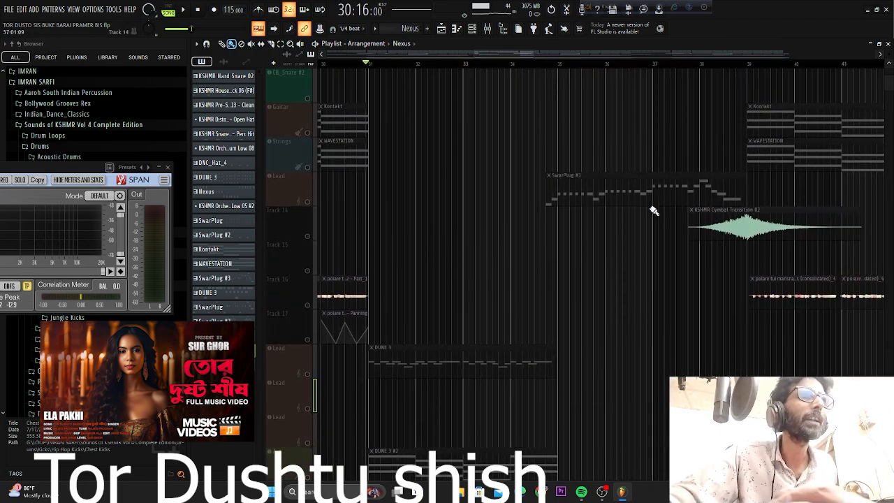
pyautogui.click(312, 202)
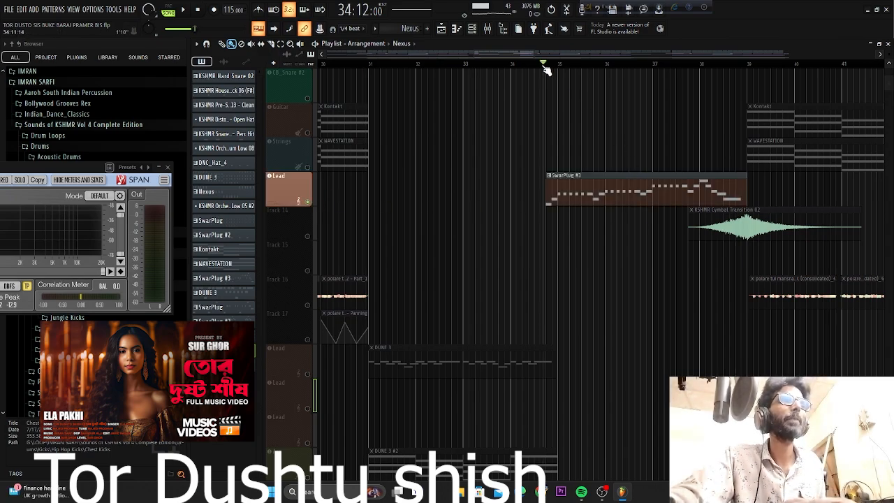
pyautogui.keyDown('ctrl'); pyautogui.scroll(-4, 624, 302); pyautogui.keyUp('ctrl')
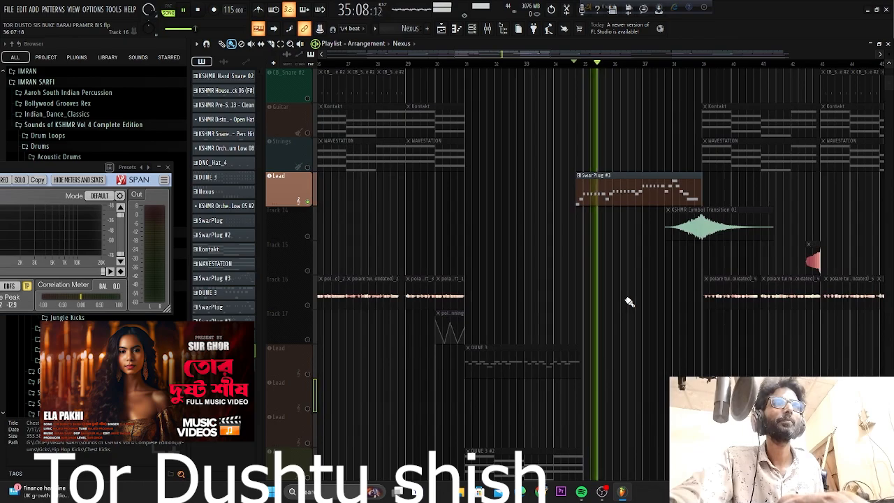
pyautogui.keyDown('ctrl'); pyautogui.scroll(-3, 628, 302); pyautogui.keyUp('ctrl')
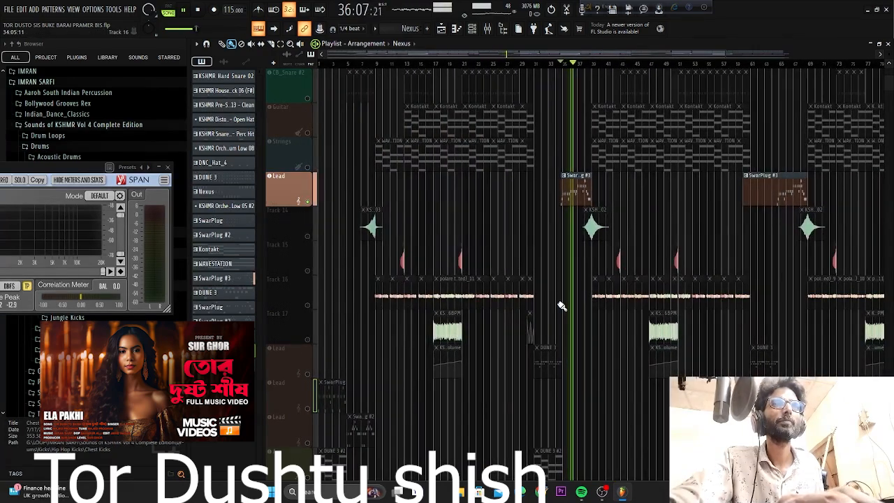
pyautogui.keyDown('ctrl'); pyautogui.scroll(6, 562, 306); pyautogui.keyUp('ctrl')
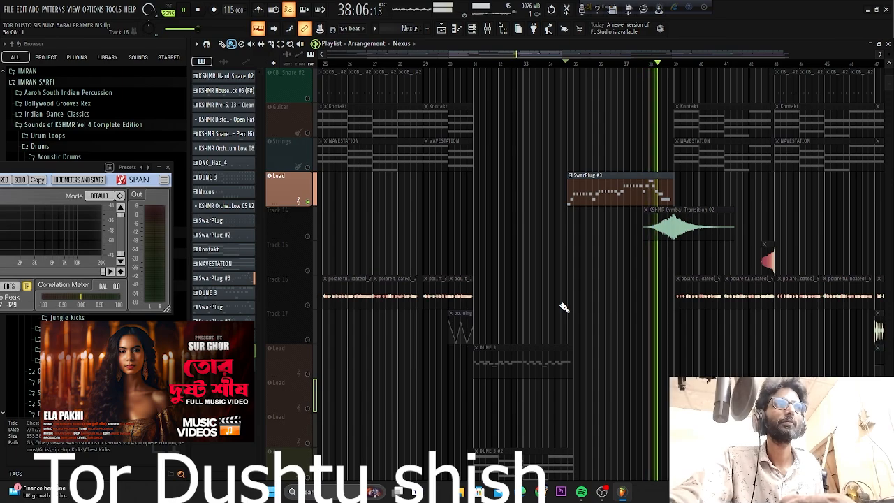
pyautogui.keyDown('ctrl'); pyautogui.scroll(-5, 564, 308); pyautogui.keyUp('ctrl')
pyautogui.press('space')
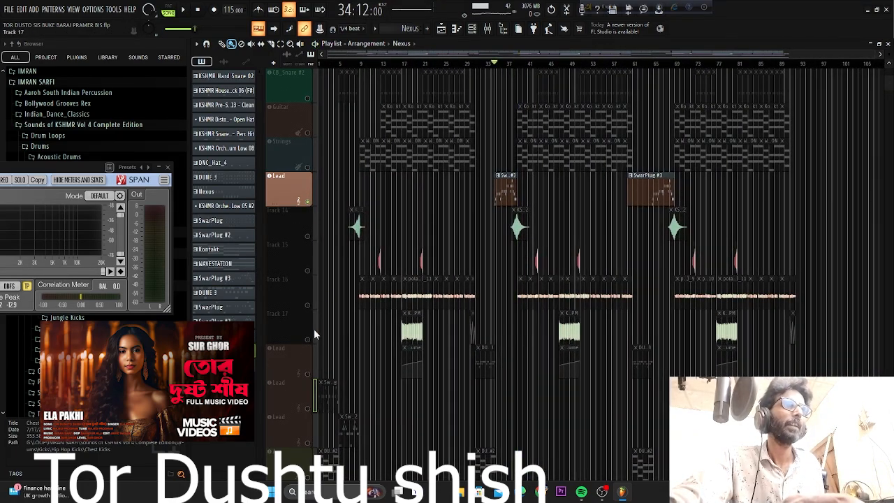
# - Isolate the vocal clips on Track 16 and play them from position 8:14
pyautogui.click(311, 307)
pyautogui.scroll(3, 315, 311)
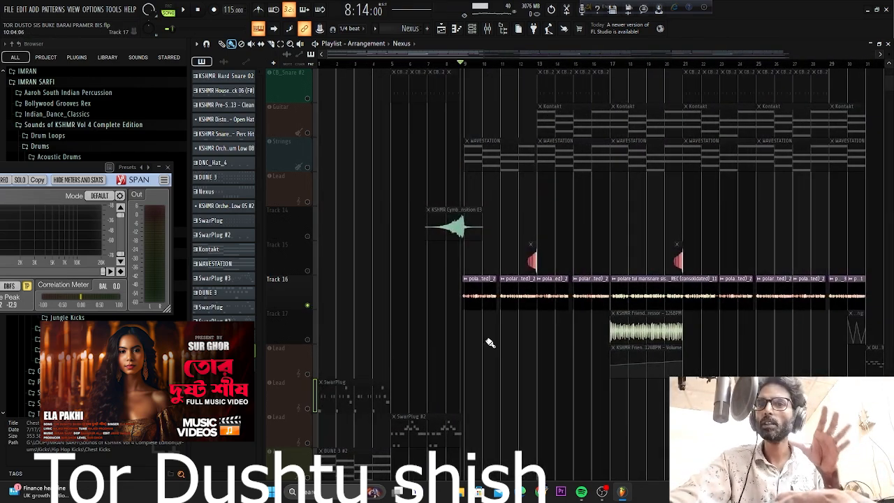
pyautogui.press('space')
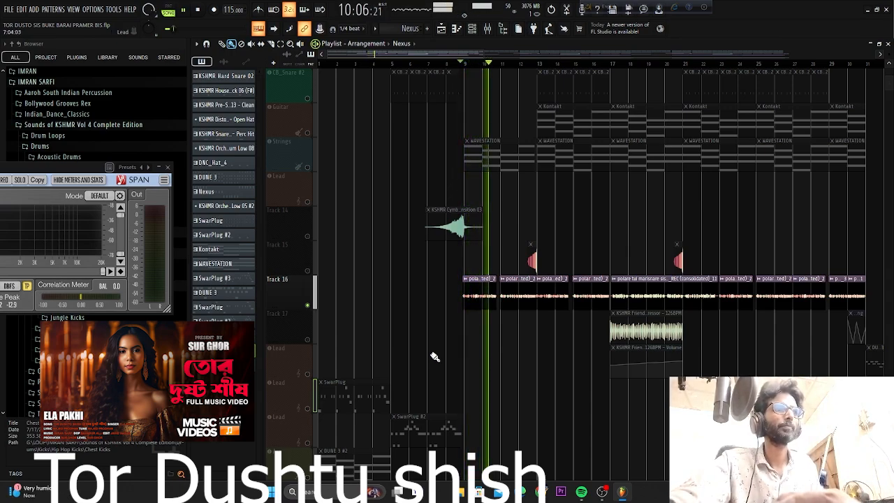
pyautogui.scroll(2, 431, 355)
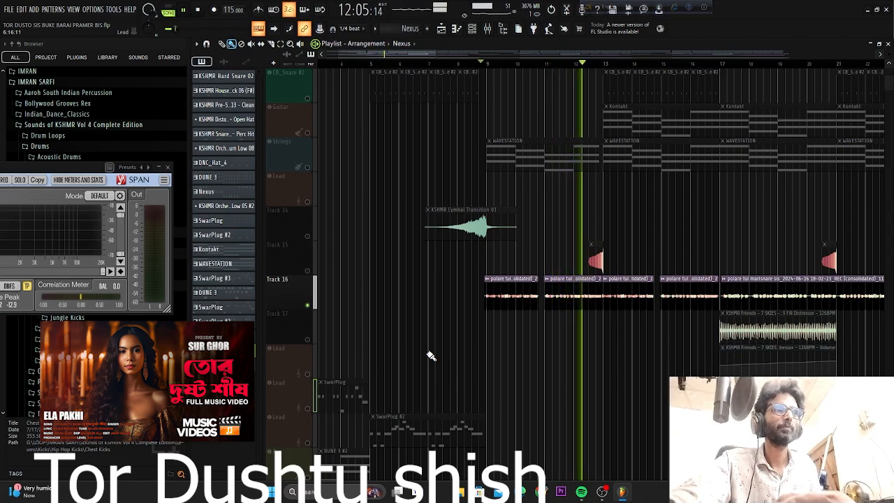
pyautogui.scroll(-2, 403, 352)
pyautogui.scroll(4, 486, 348)
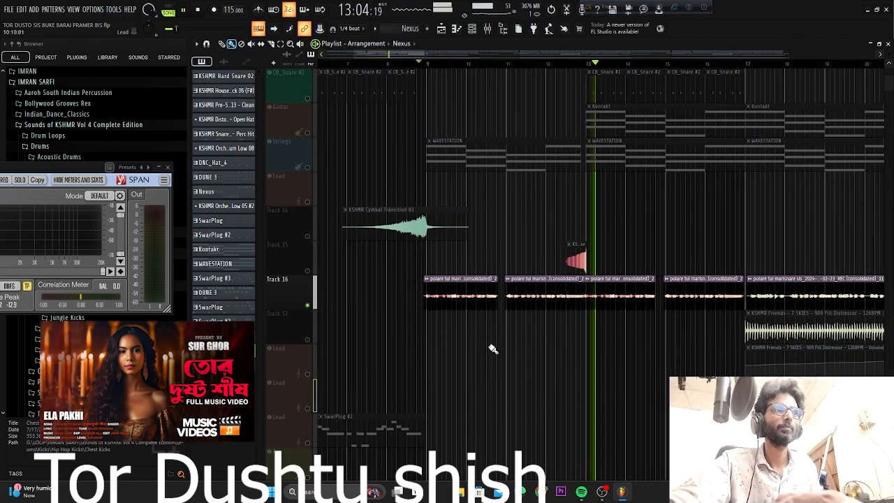
pyautogui.scroll(-5, 489, 346)
pyautogui.press('space')
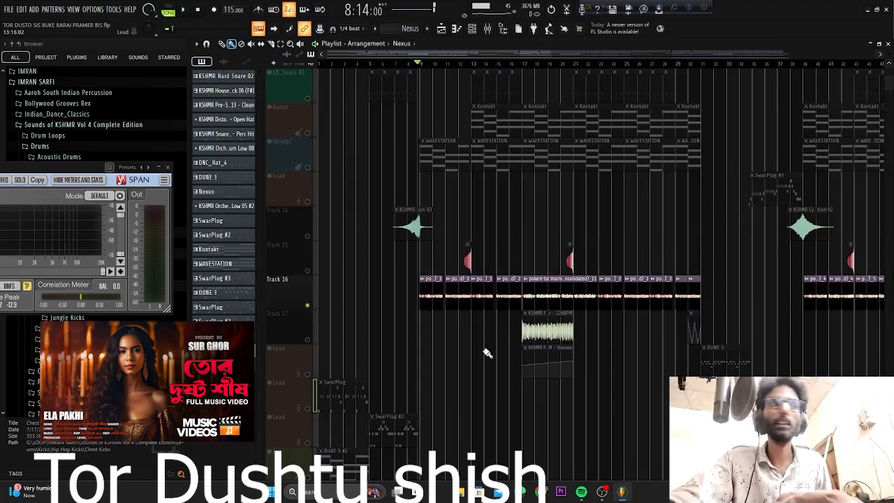
# - Unmute all tracks and play the full arrangement, restarting playback from position 16:04
pyautogui.rightClick(309, 306)
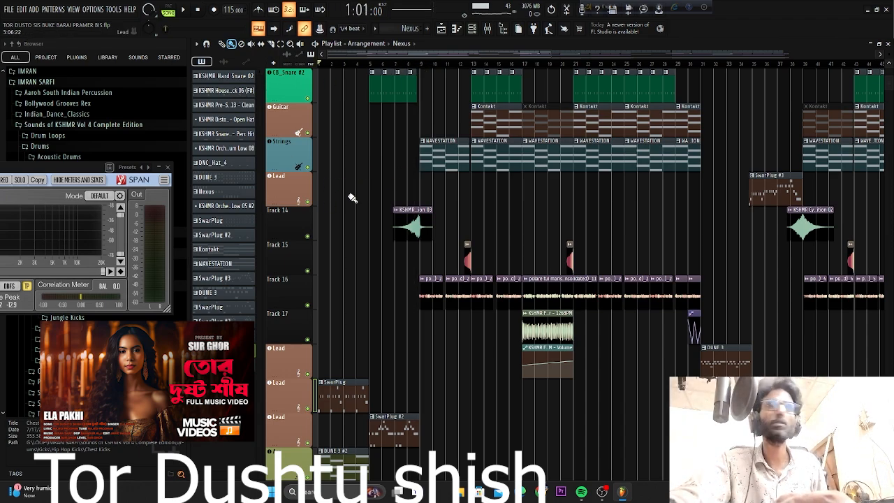
pyautogui.scroll(3, 403, 223)
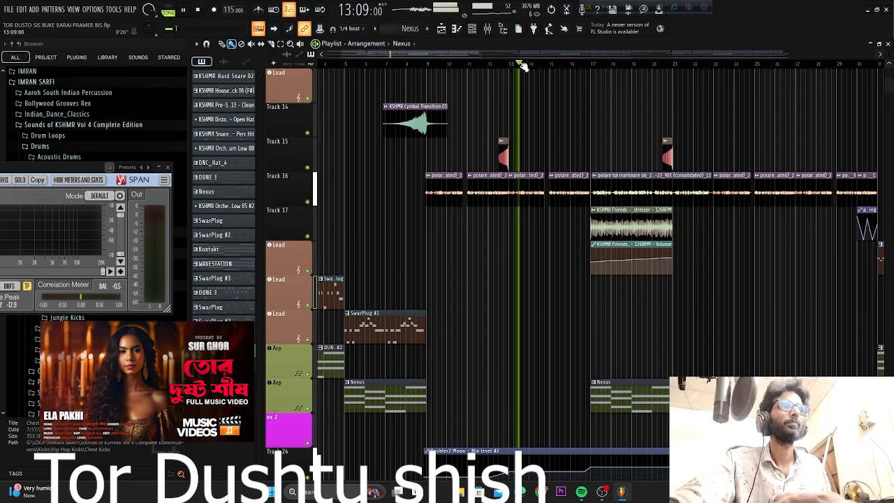
pyautogui.scroll(-2, 403, 152)
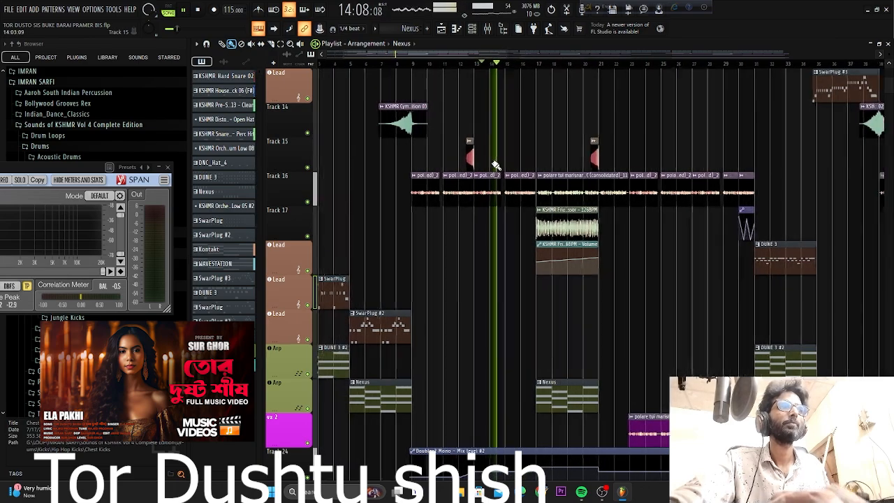
pyautogui.scroll(4, 497, 167)
pyautogui.click(548, 64)
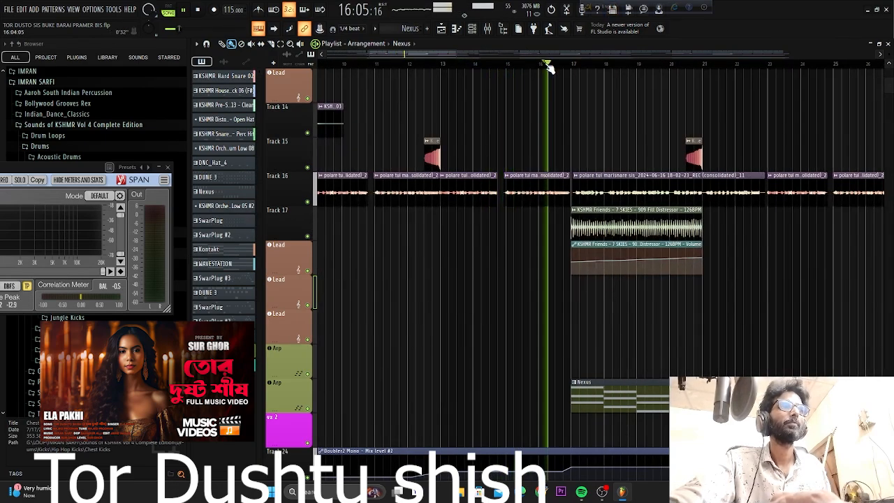
pyautogui.scroll(-2, 383, 188)
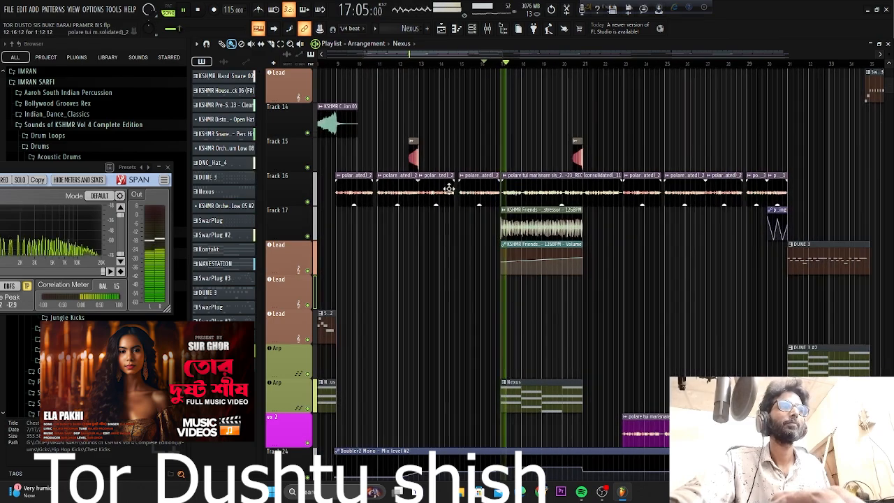
pyautogui.press('space')
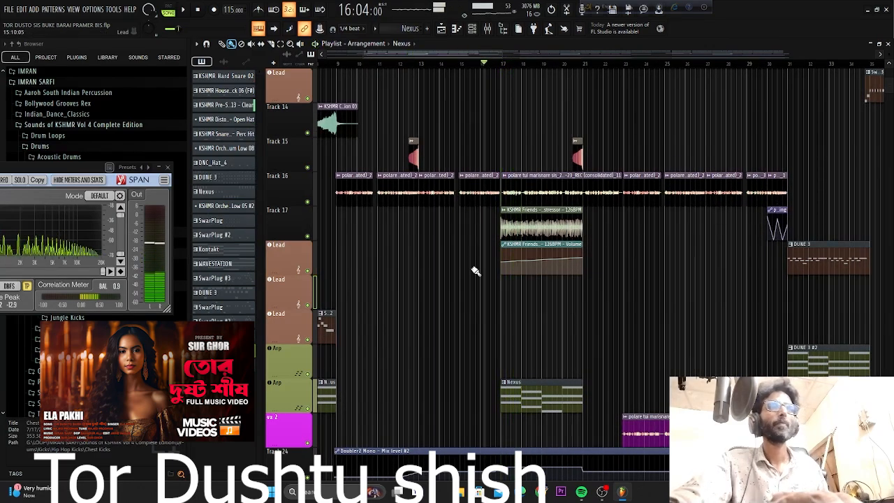
pyautogui.scroll(-5, 514, 308)
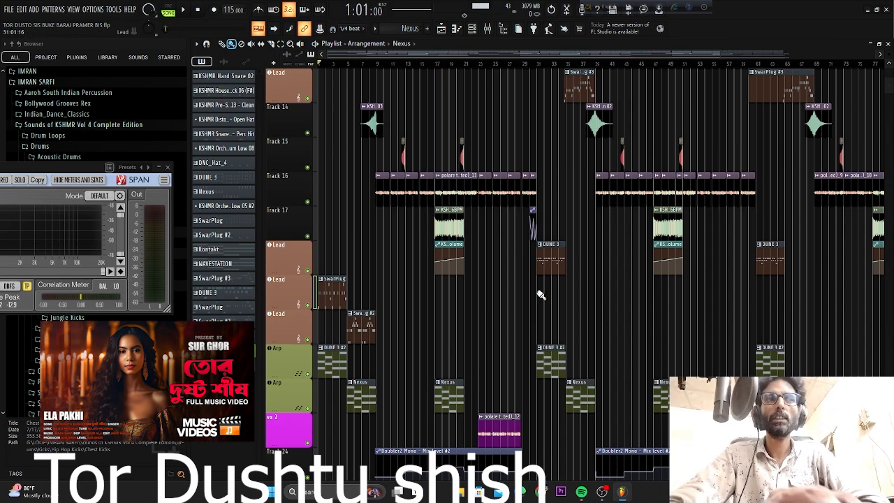
pyautogui.scroll(4, 552, 264)
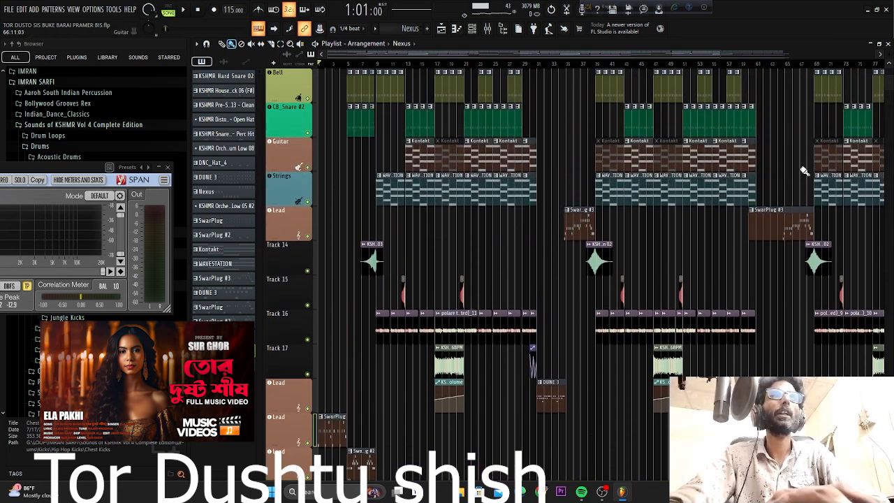